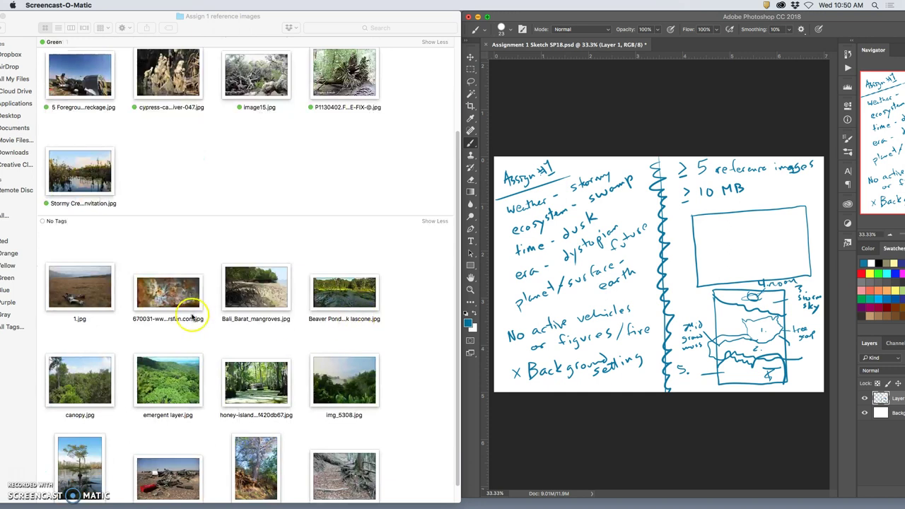
# Tag the untagged images 1.jpg and NISI20151102_0006082873.jpg green
pyautogui.rightClick(88, 300)
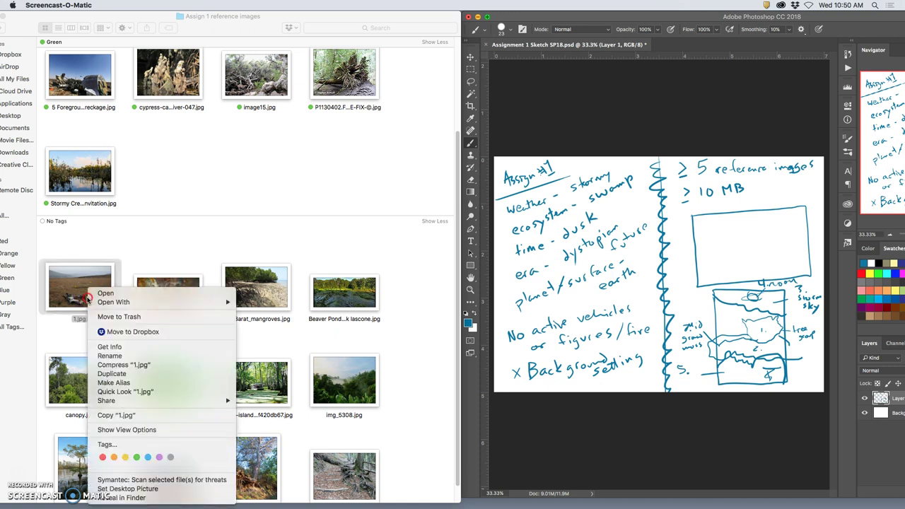
pyautogui.click(137, 456)
pyautogui.scroll(-1, 164, 388)
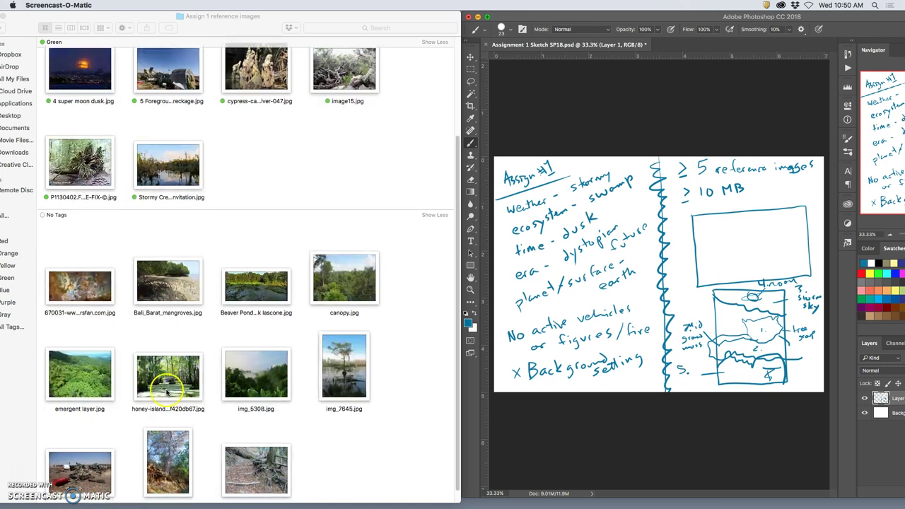
pyautogui.rightClick(80, 470)
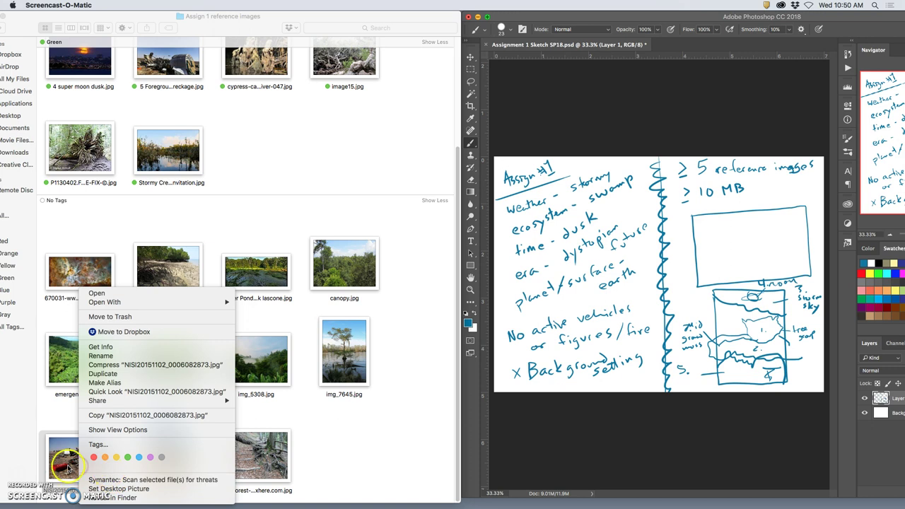
pyautogui.click(129, 458)
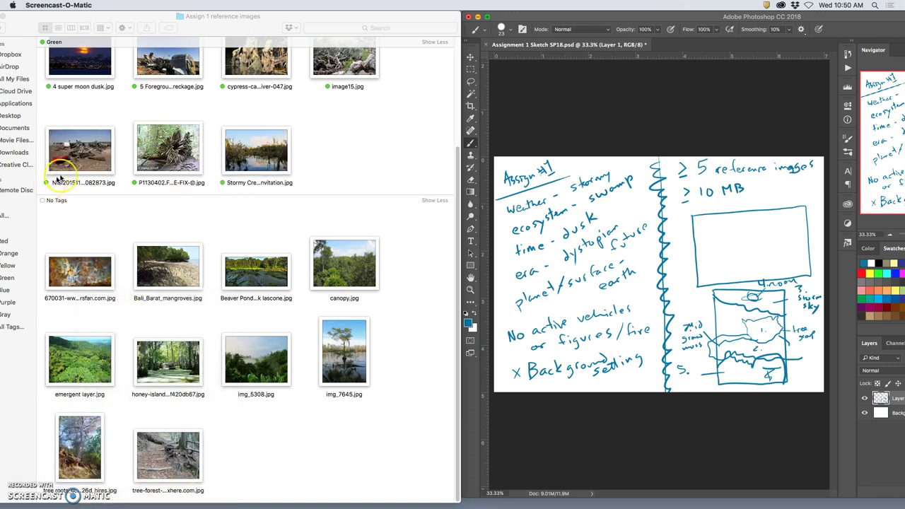
pyautogui.scroll(1, 80, 172)
pyautogui.scroll(2, 89, 179)
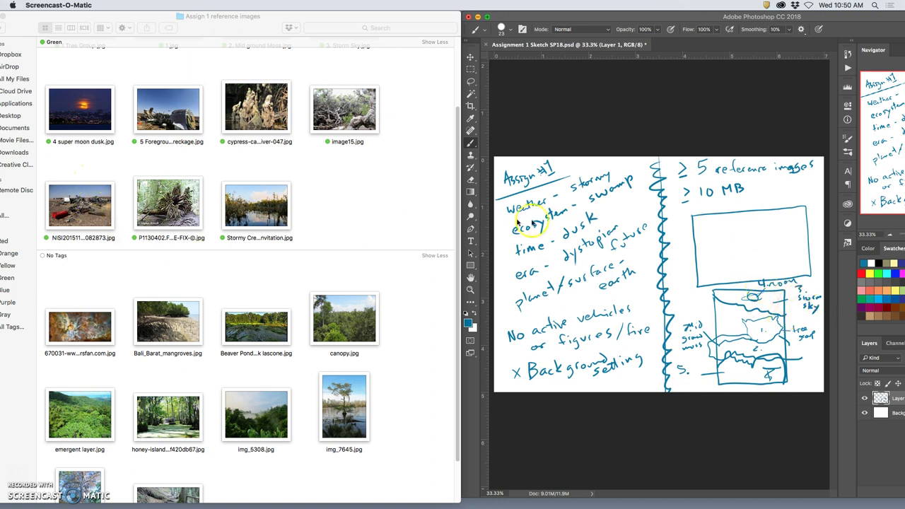
# In Photoshop, brush small wreckage shapes and a jagged ground line into the empty wide frame, labelling the lower wreckage shape with a circled 1
pyautogui.click(730, 259)
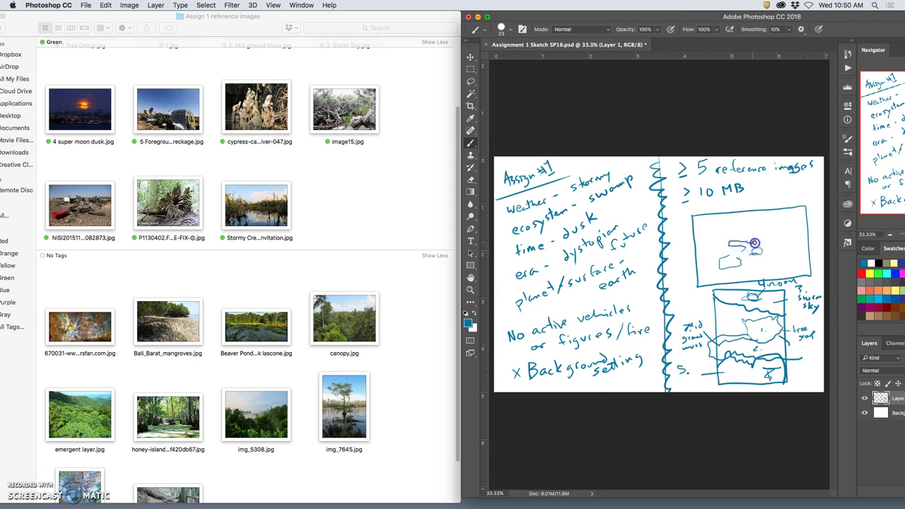
pyautogui.moveTo(788, 236)
pyautogui.mouseDown()
pyautogui.moveTo(733, 256)
pyautogui.moveTo(774, 236)
pyautogui.moveTo(769, 248)
pyautogui.moveTo(751, 248)
pyautogui.mouseUp()
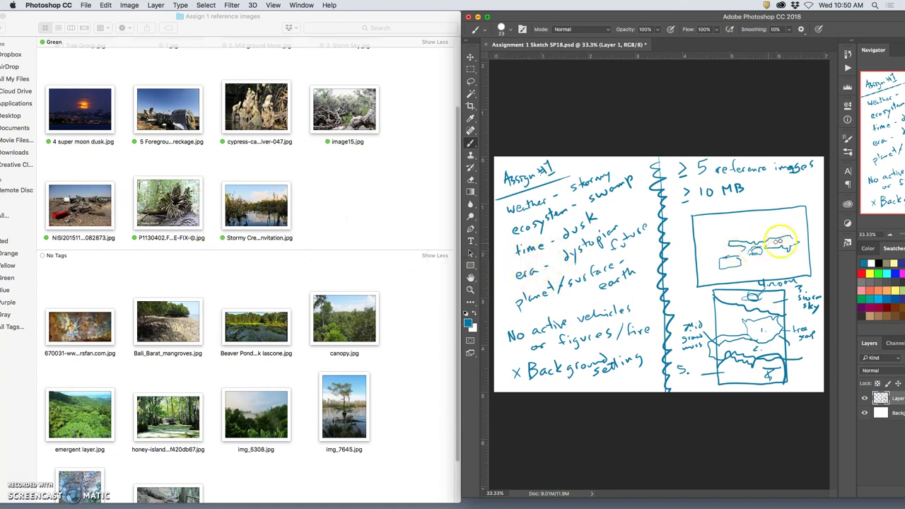
pyautogui.moveTo(721, 262); pyautogui.dragTo(684, 262)
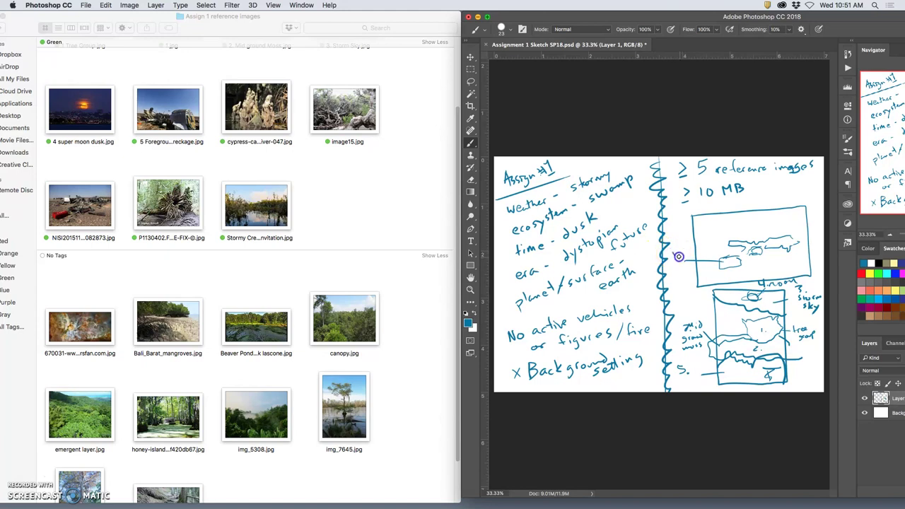
# In Finder, add the yellow tag to the wreckage image NISI20151102_0006082873.jpg
pyautogui.click(106, 238)
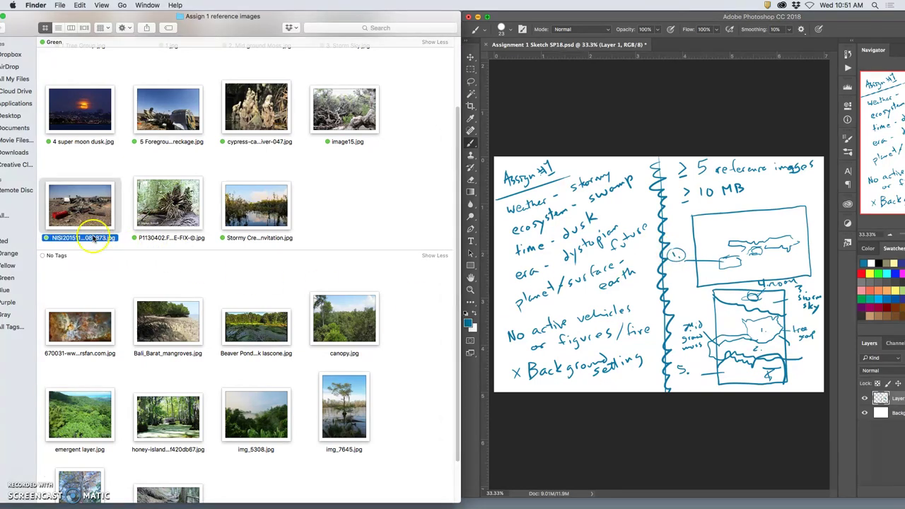
pyautogui.rightClick(92, 239)
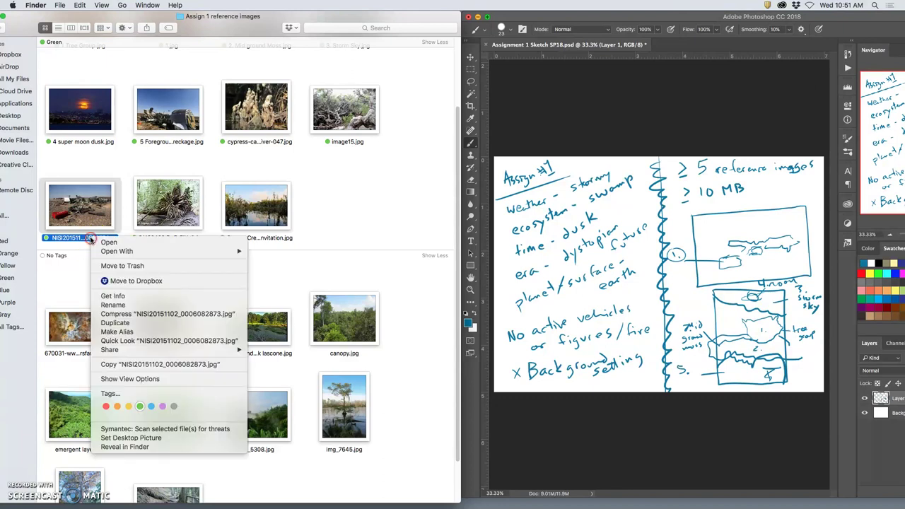
pyautogui.click(129, 406)
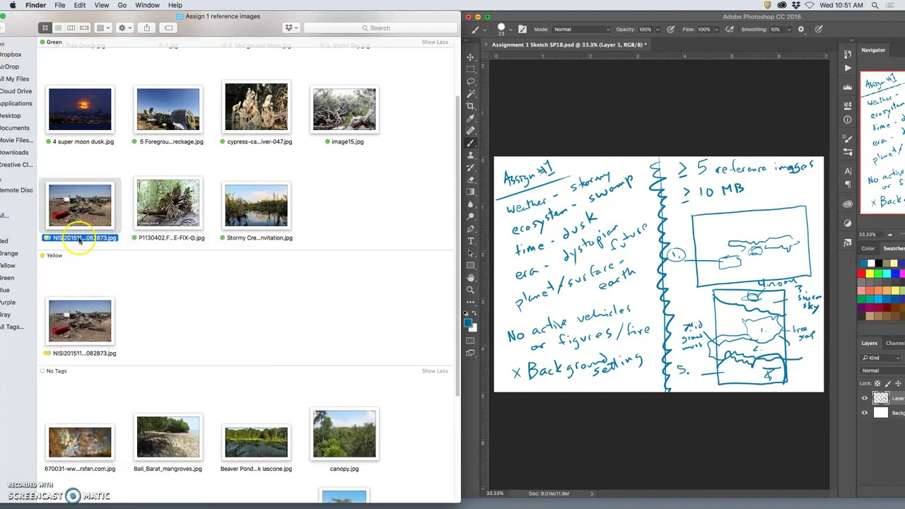
# Rename the yellow-tagged wreckage image by prefixing its file name with 1 and a space
pyautogui.click(74, 354)
pyautogui.click(71, 354)
pyautogui.click(47, 353)
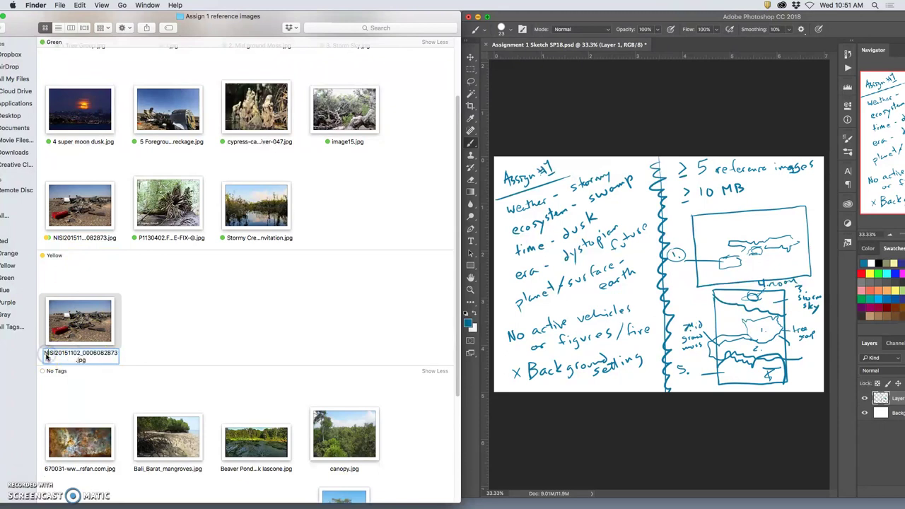
pyautogui.write('1')
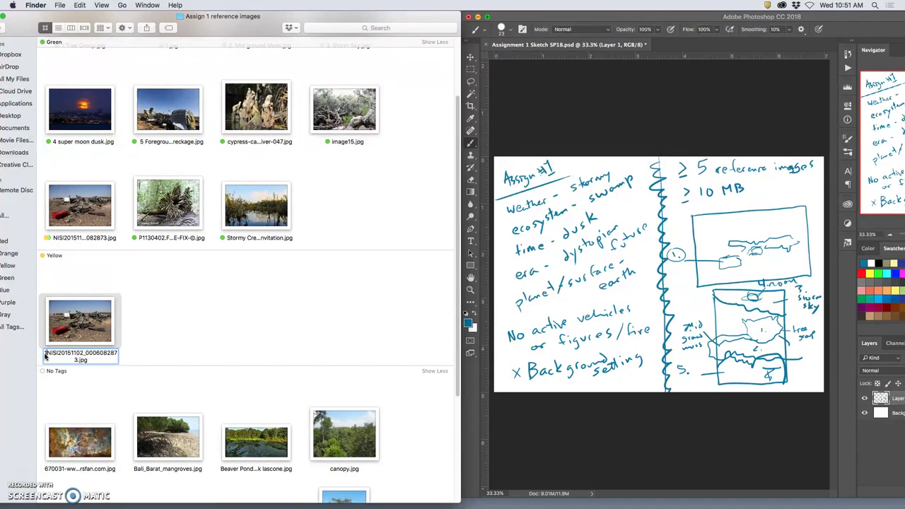
pyautogui.press('Return')
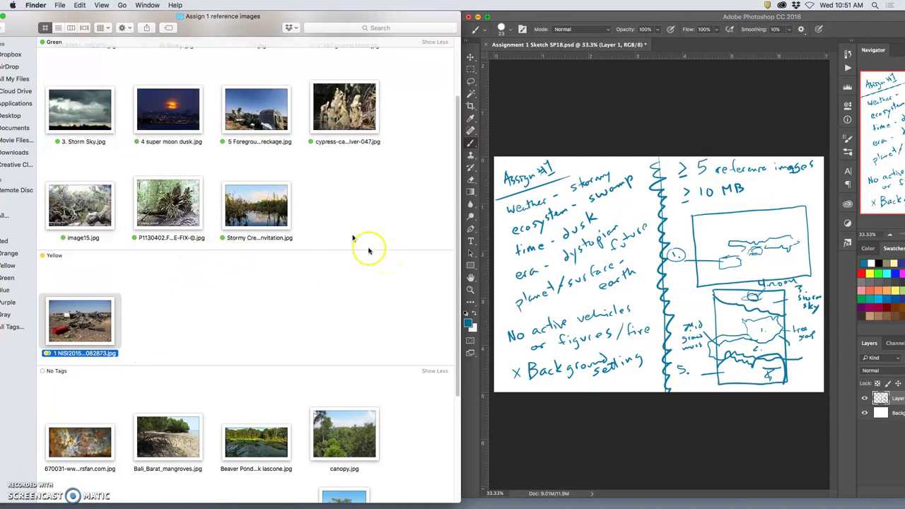
# Tag the untagged misty forest image img_5308.jpg yellow
pyautogui.scroll(2, 275, 172)
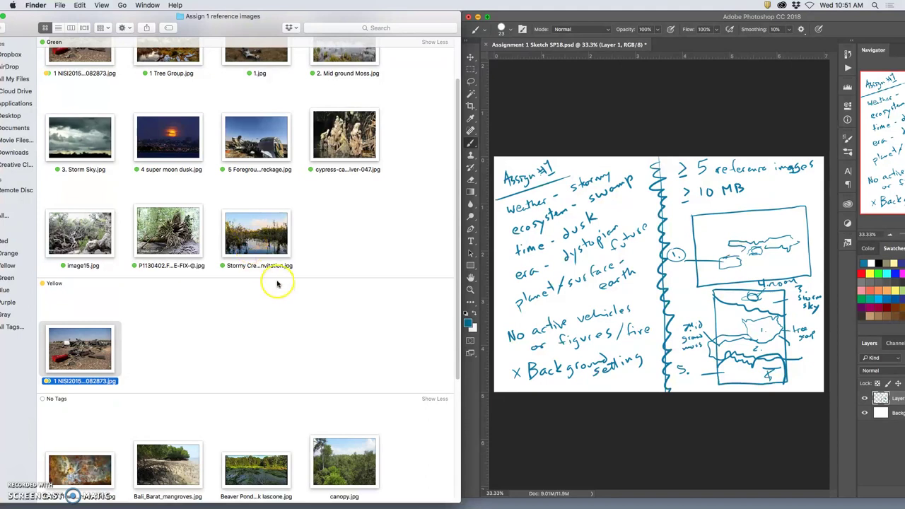
pyautogui.scroll(2, 277, 283)
pyautogui.scroll(-5, 278, 283)
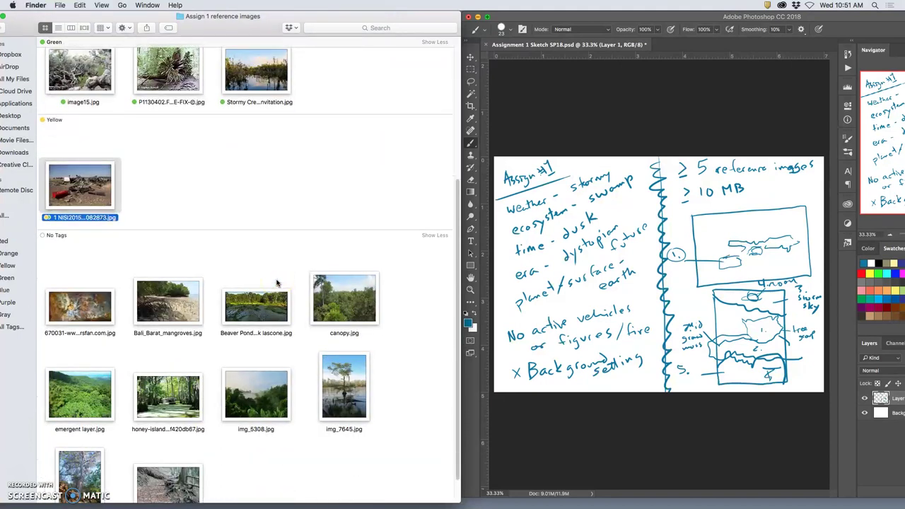
pyautogui.scroll(-1, 278, 283)
pyautogui.click(266, 357)
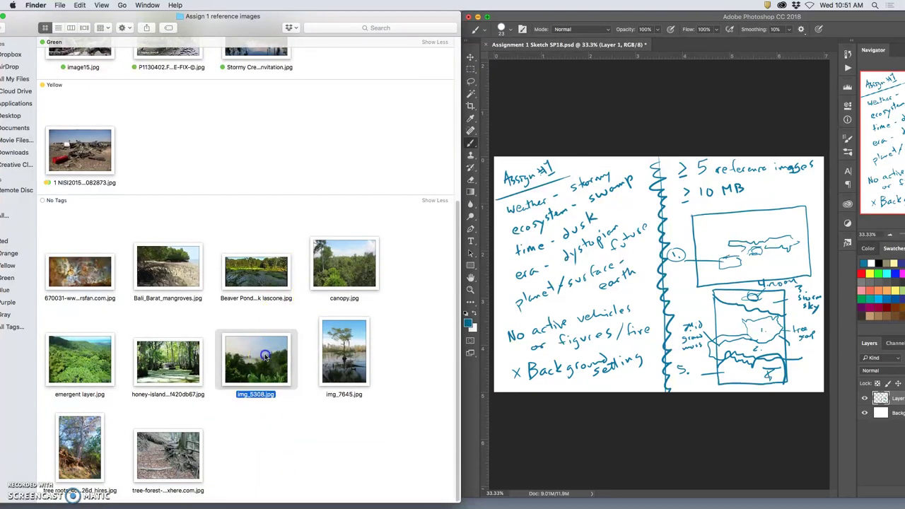
pyautogui.rightClick(240, 388)
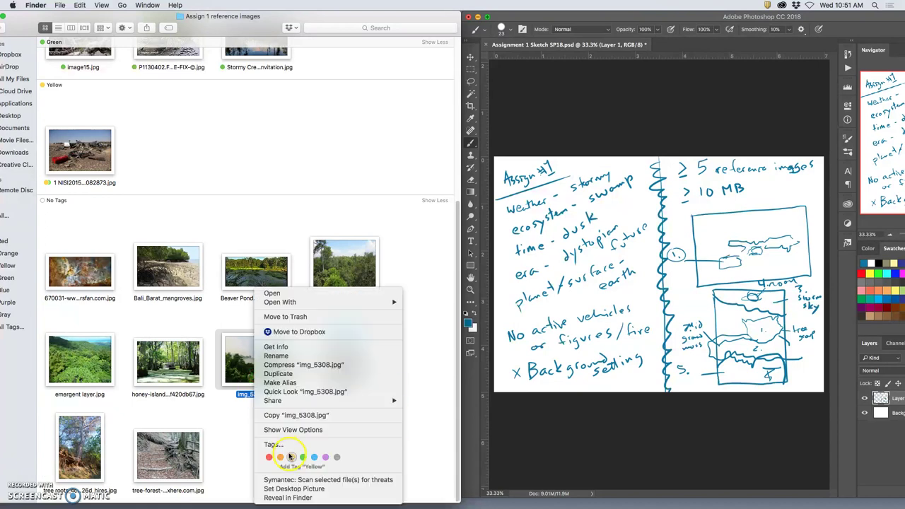
pyautogui.click(277, 338)
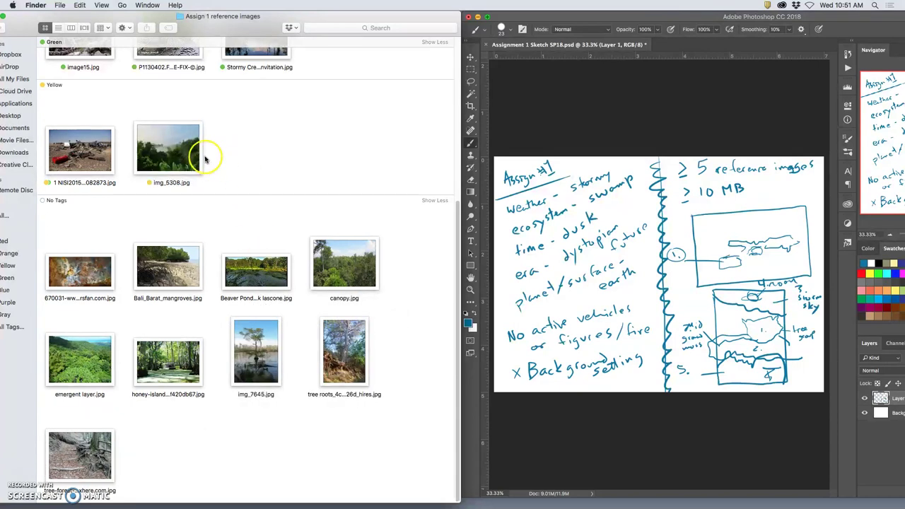
# In Photoshop, brush a jagged background treeline across the wide frame and label it 2 with a leader line
pyautogui.click(803, 220)
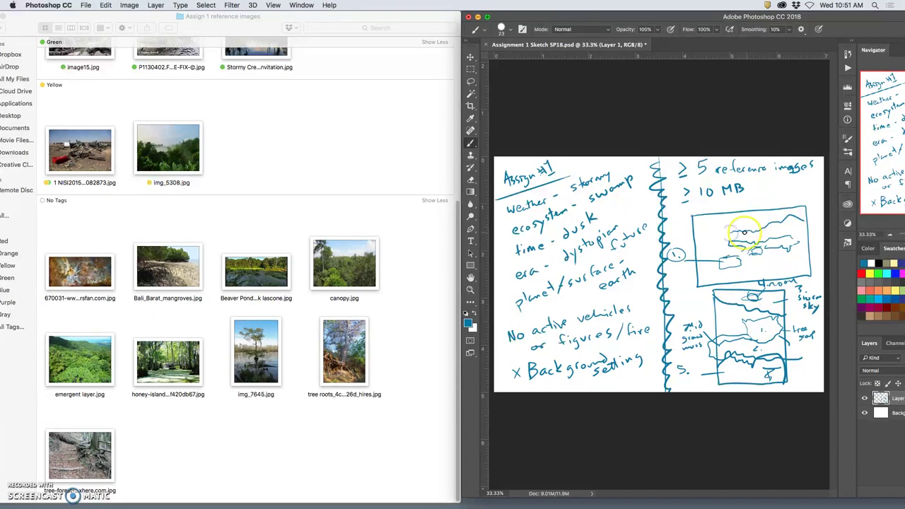
pyautogui.click(793, 223)
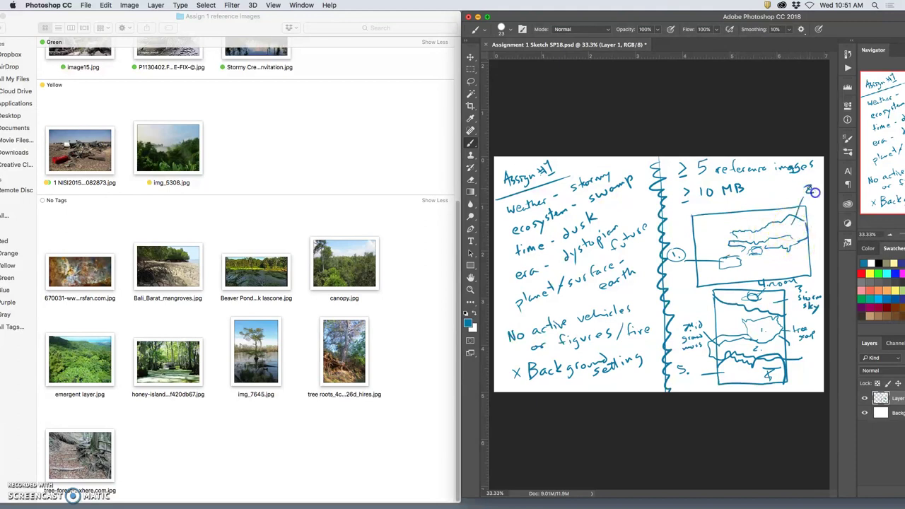
# In Finder, rename the yellow-tagged img_5308.jpg to 2 img_5308.jpg
pyautogui.click(181, 183)
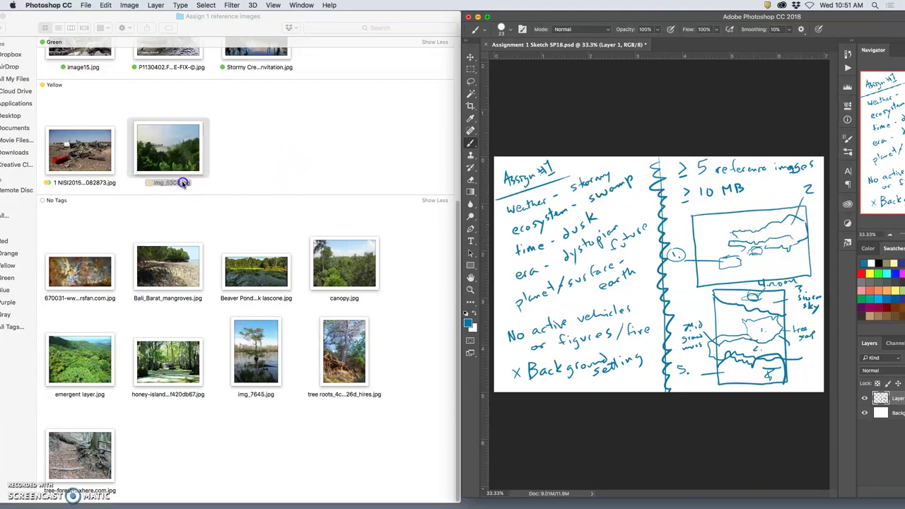
pyautogui.click(182, 183)
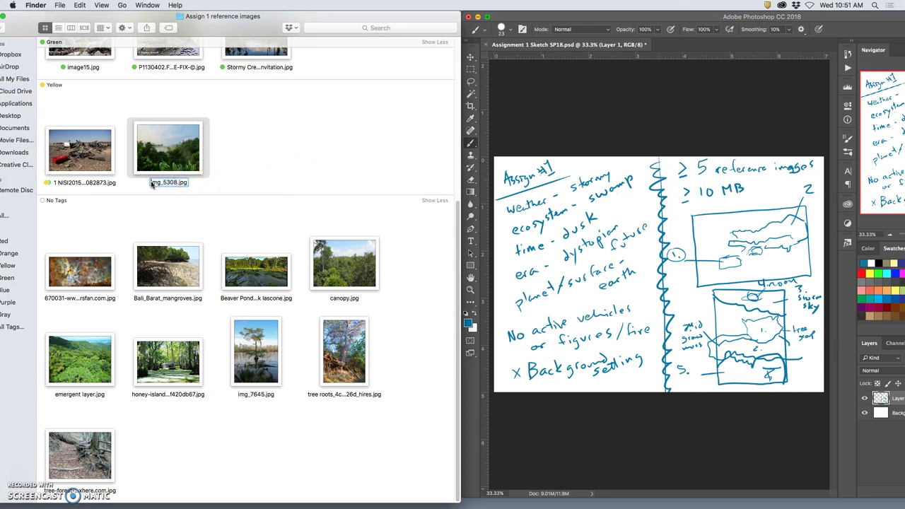
pyautogui.write('2')
pyautogui.press('Return')
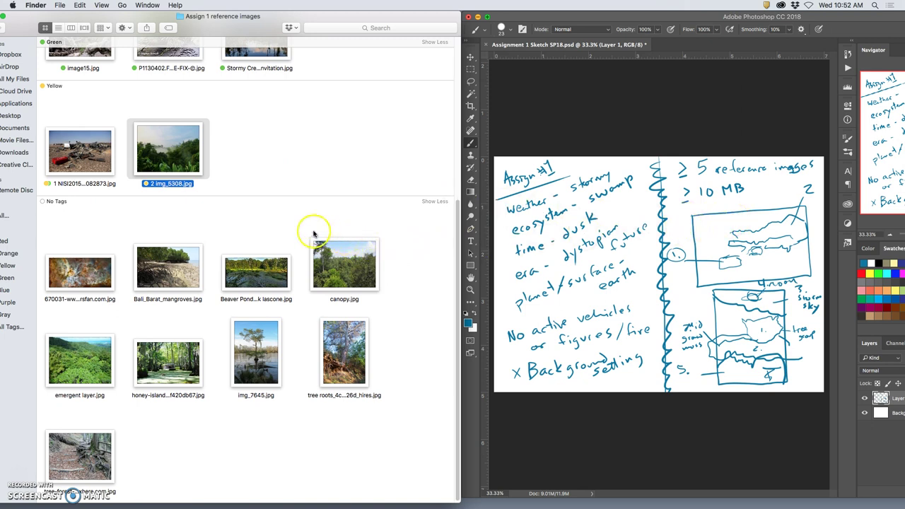
# In Photoshop, brush a tree group outline at the wide frame's left side and label it with a circled 3
pyautogui.scroll(3, 318, 236)
pyautogui.scroll(6, 314, 235)
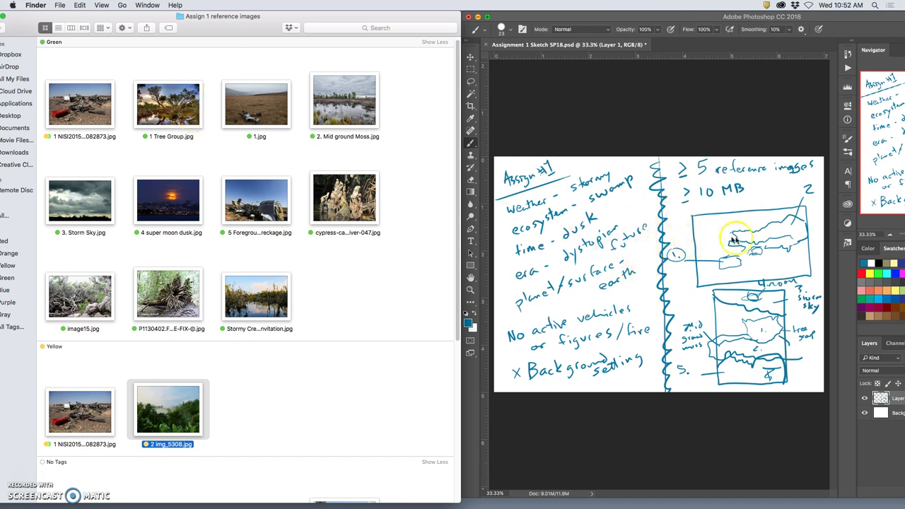
pyautogui.click(746, 221)
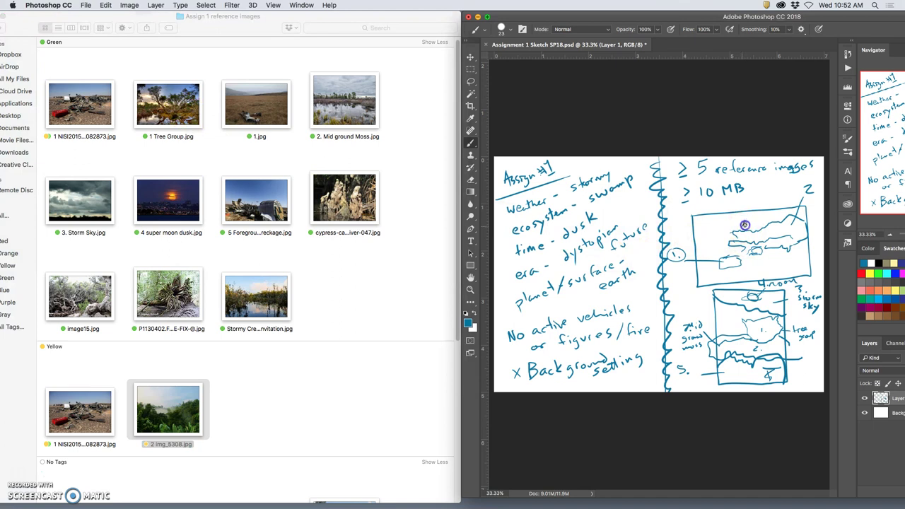
pyautogui.moveTo(713, 233); pyautogui.dragTo(724, 223)
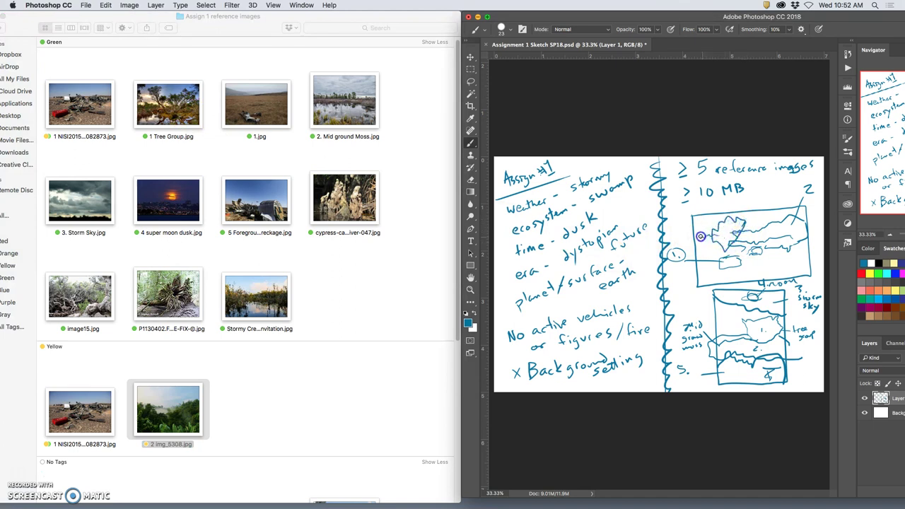
pyautogui.moveTo(696, 239)
pyautogui.mouseDown()
pyautogui.moveTo(731, 248)
pyautogui.moveTo(738, 240)
pyautogui.moveTo(706, 253)
pyautogui.moveTo(695, 232)
pyautogui.moveTo(727, 221)
pyautogui.moveTo(731, 237)
pyautogui.moveTo(677, 220)
pyautogui.mouseUp()
pyautogui.click(676, 224)
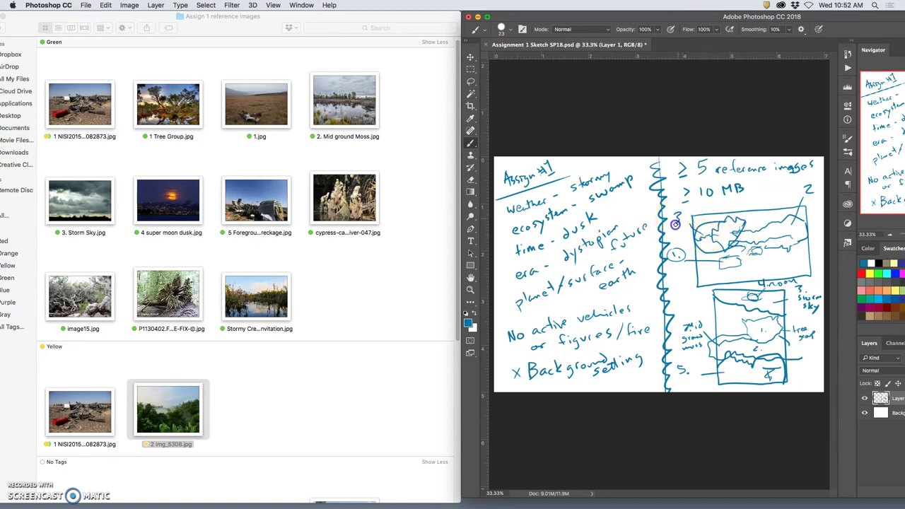
pyautogui.click(677, 209)
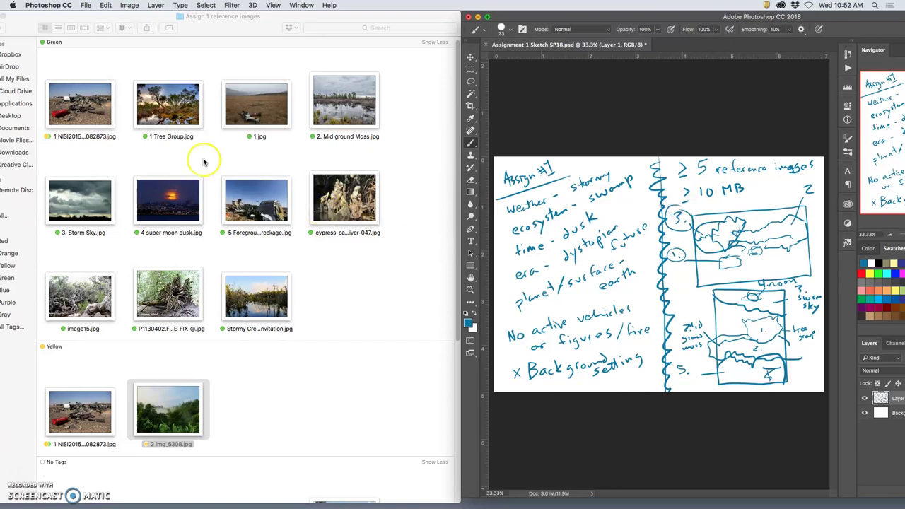
# In Finder, add the yellow tag to the image 1 Tree Group.jpg
pyautogui.click(171, 139)
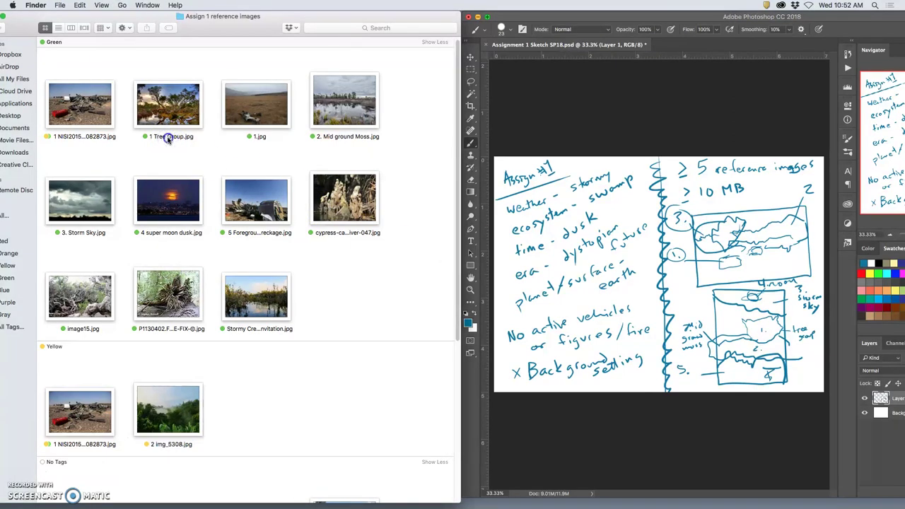
pyautogui.rightClick(169, 139)
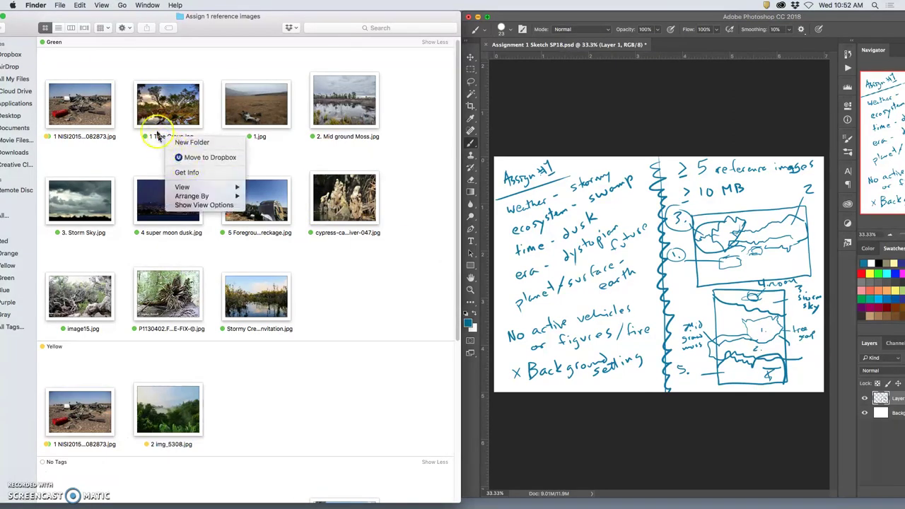
pyautogui.click(157, 122)
pyautogui.rightClick(157, 121)
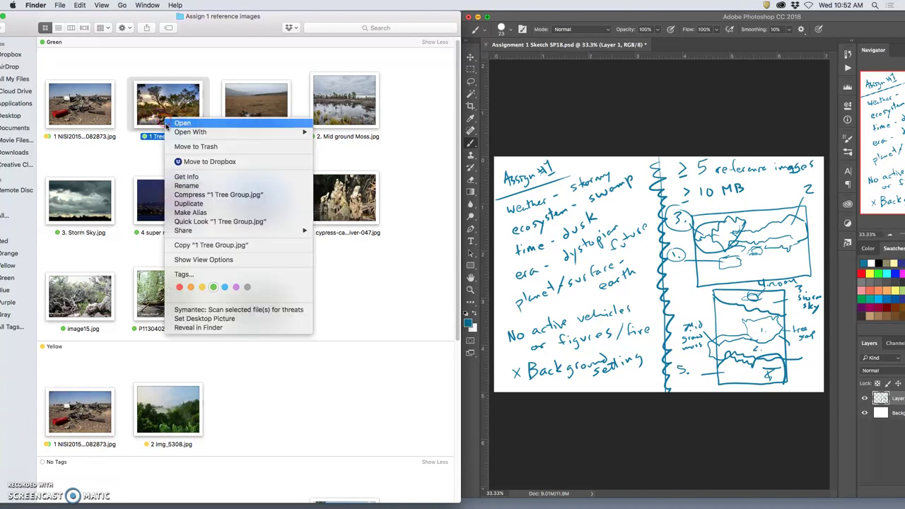
pyautogui.click(203, 288)
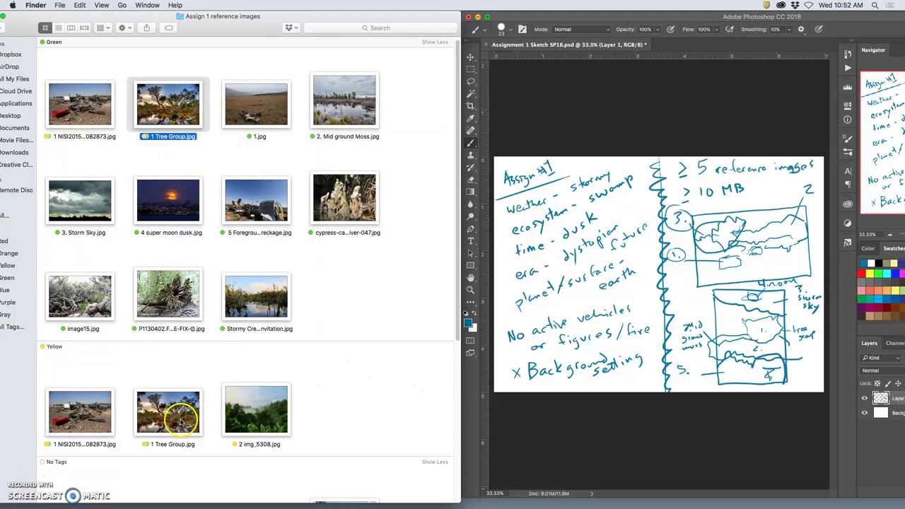
# In Photoshop, brush a moon near the wide frame's upper edge and label it with a circled 4
pyautogui.scroll(-1, 155, 410)
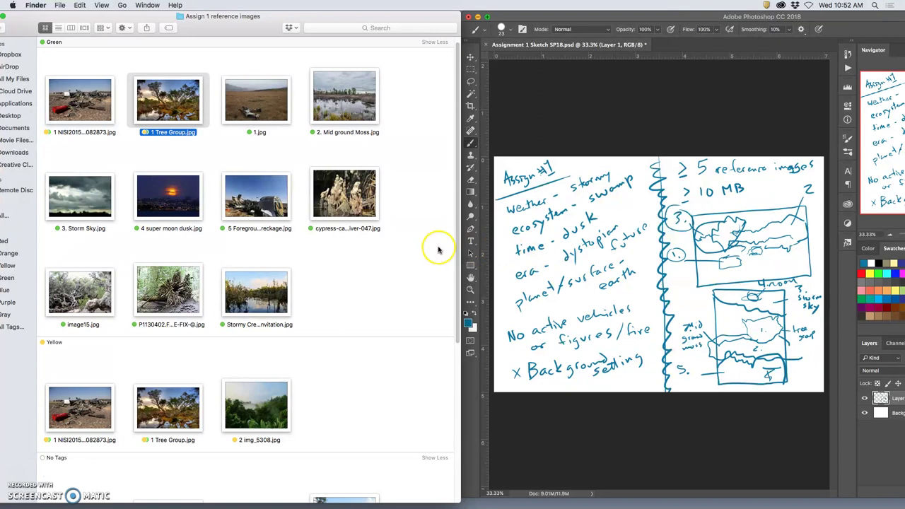
pyautogui.click(760, 214)
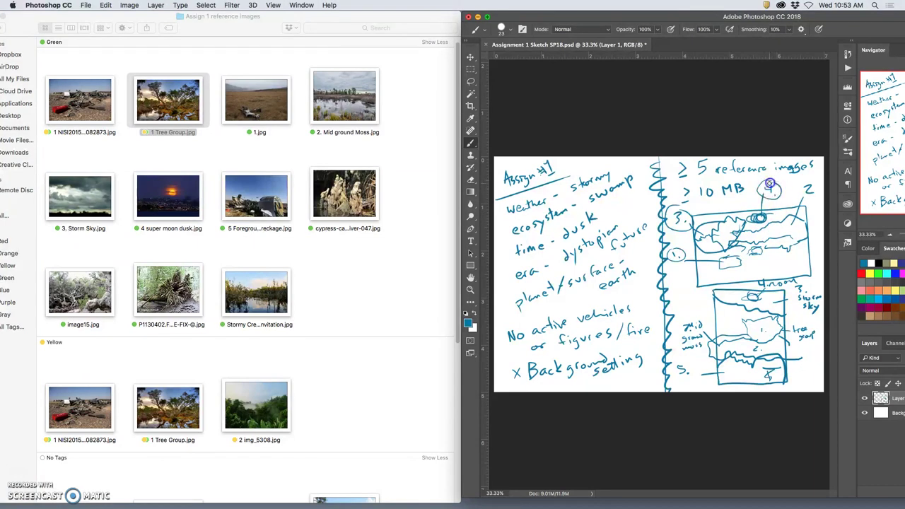
# In Finder, add the yellow tag to the image 4 super moon dusk.jpg
pyautogui.rightClick(170, 213)
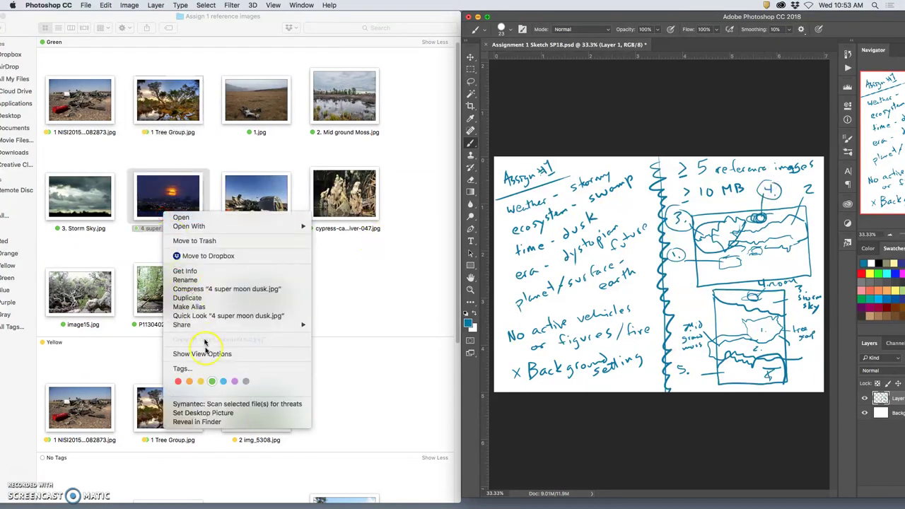
pyautogui.click(200, 382)
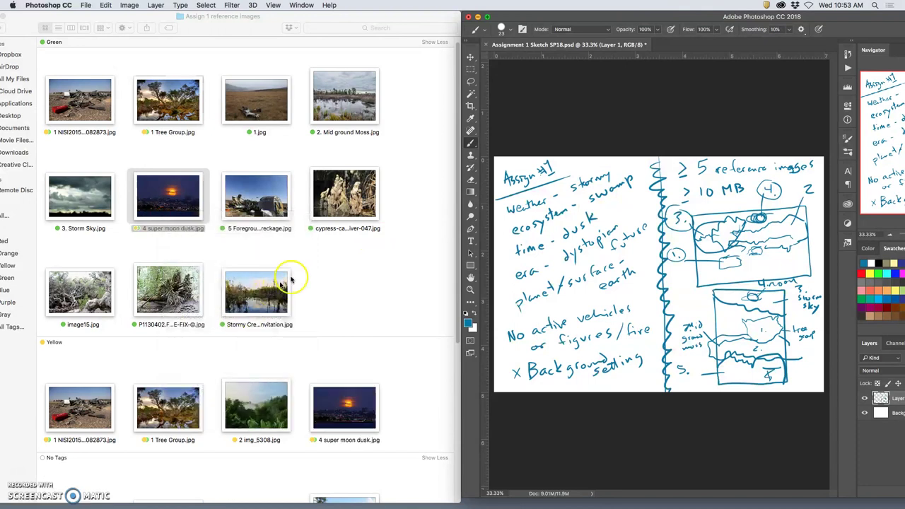
pyautogui.click(333, 268)
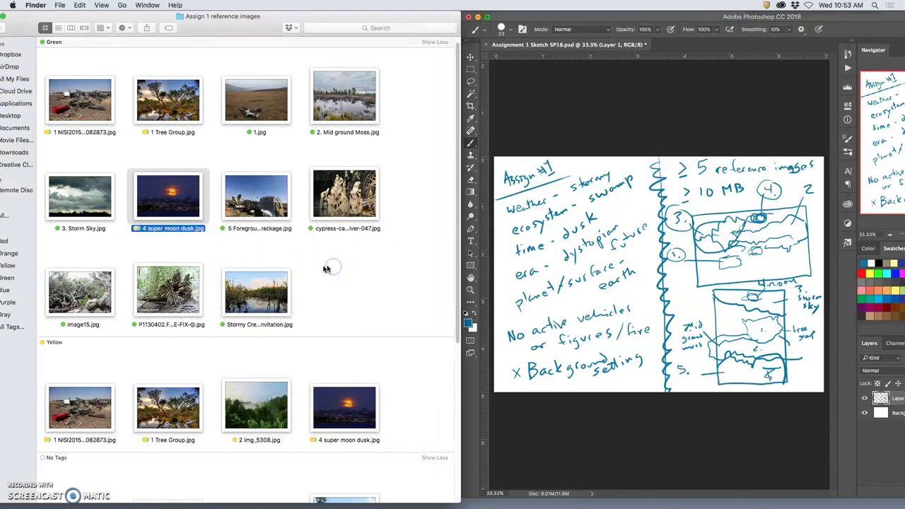
# In Photoshop, brush an outline around the wide frame's sky band with a circled 5 label, and add the yellow tag to 3. Storm Sky.jpg in Finder
pyautogui.click(771, 205)
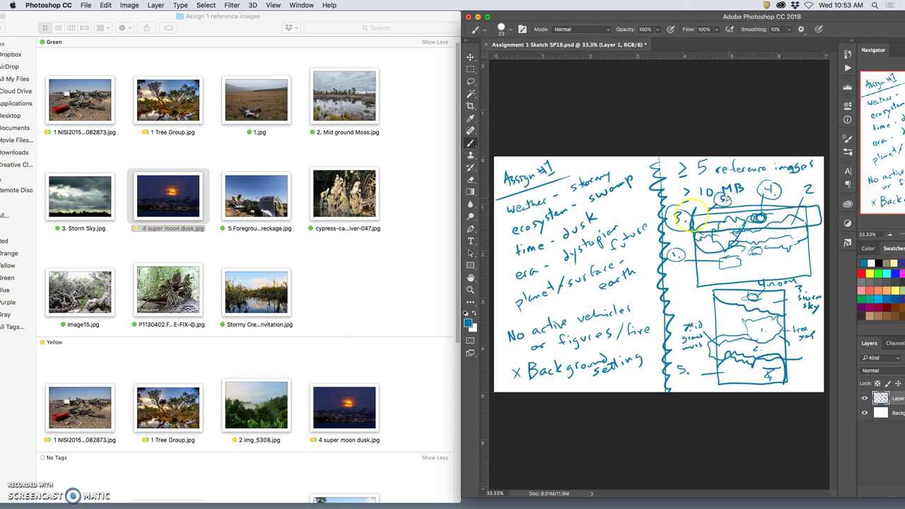
pyautogui.click(77, 229)
pyautogui.rightClick(82, 230)
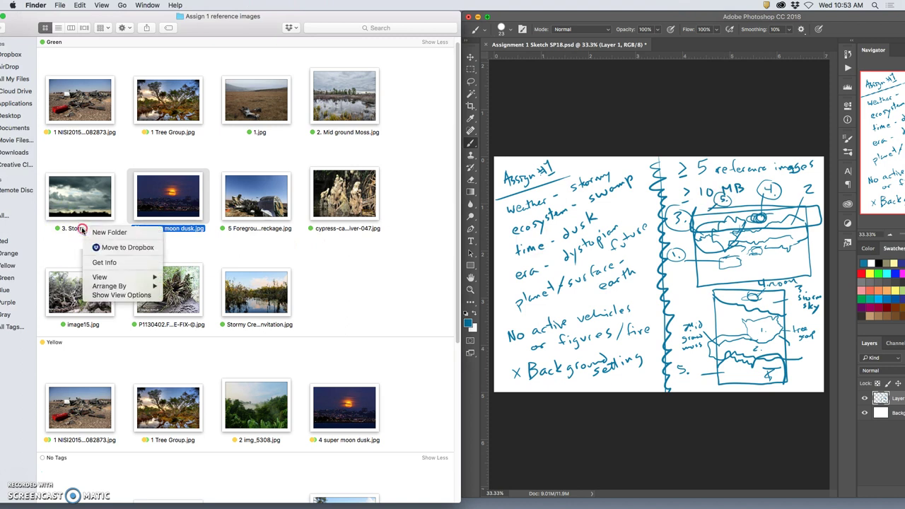
pyautogui.click(80, 211)
pyautogui.rightClick(80, 205)
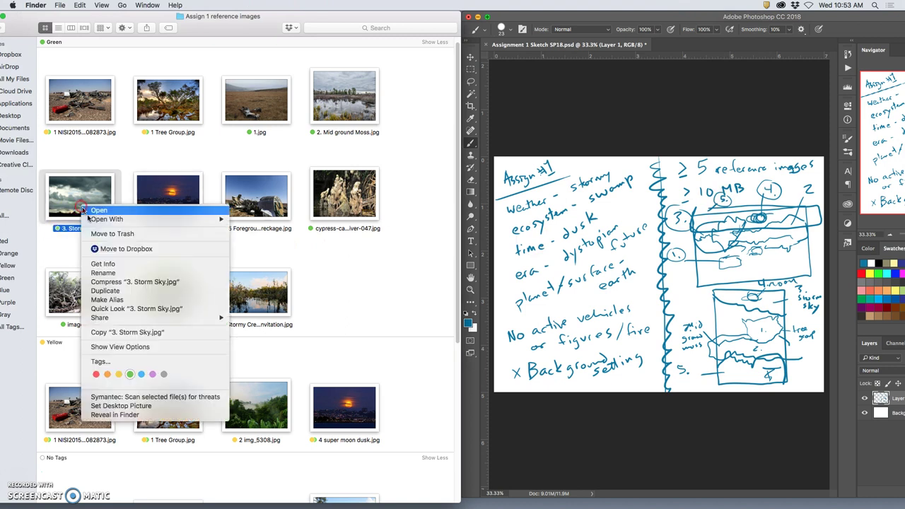
pyautogui.click(119, 374)
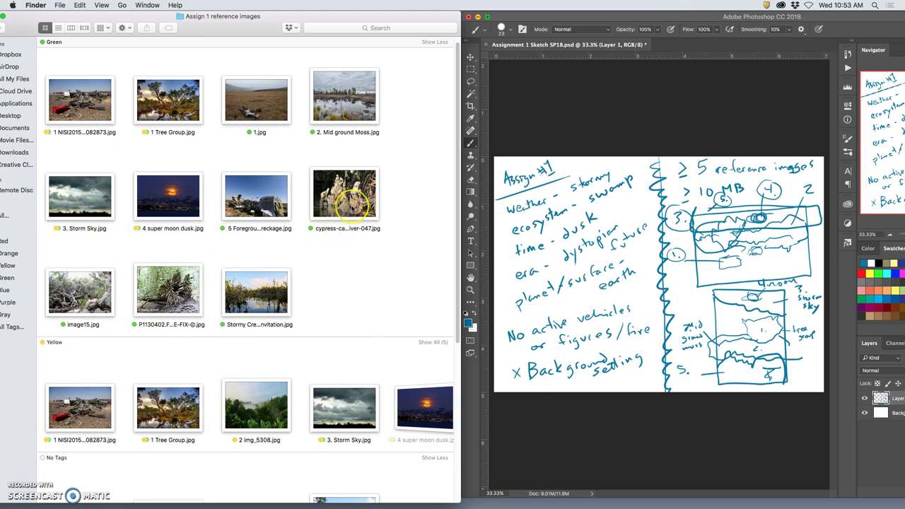
# Add the yellow tag to the image Stormy Creek Invitation.jpg
pyautogui.click(259, 300)
pyautogui.rightClick(260, 296)
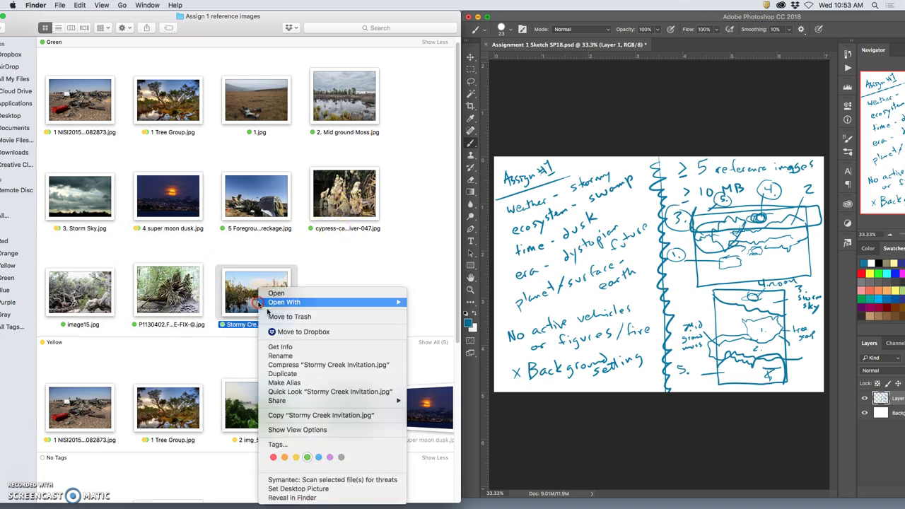
pyautogui.click(297, 458)
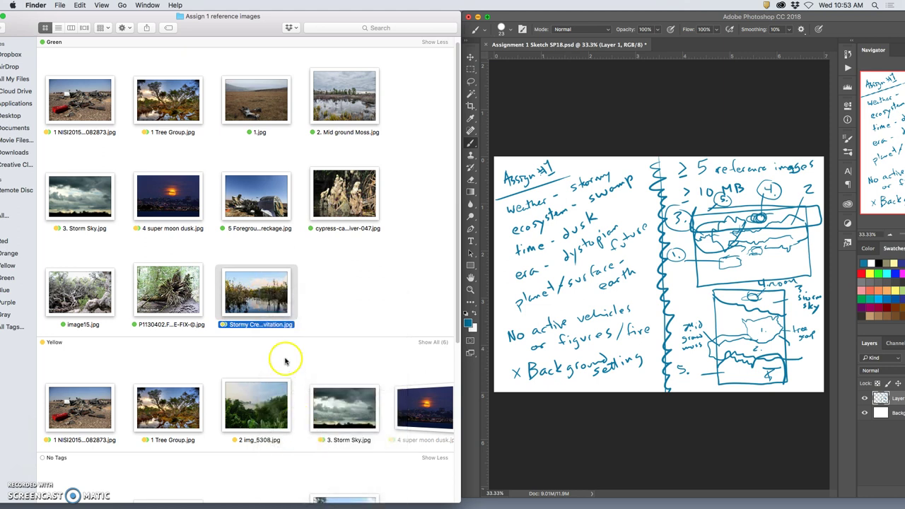
# In Finder, rename the Stormy Creek Invitation image to 6 Stormy Creek Invitation.jpg
pyautogui.click(718, 274)
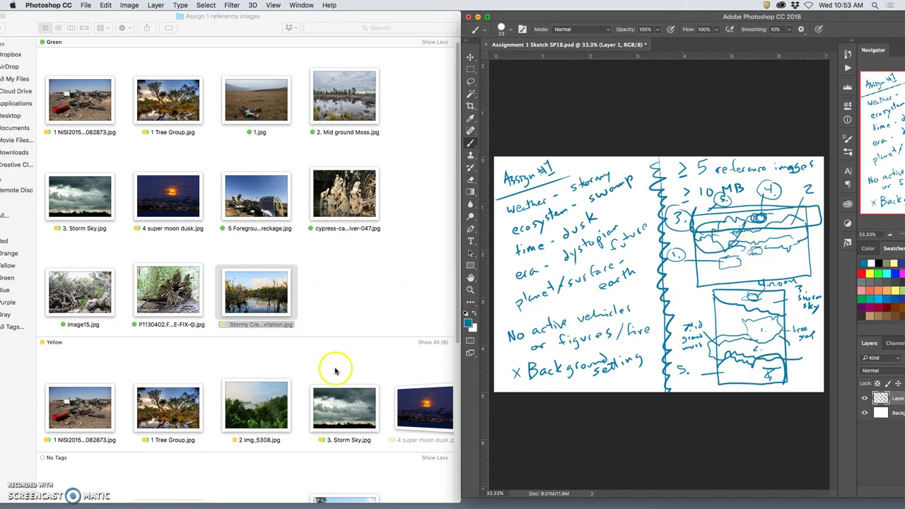
pyautogui.click(244, 325)
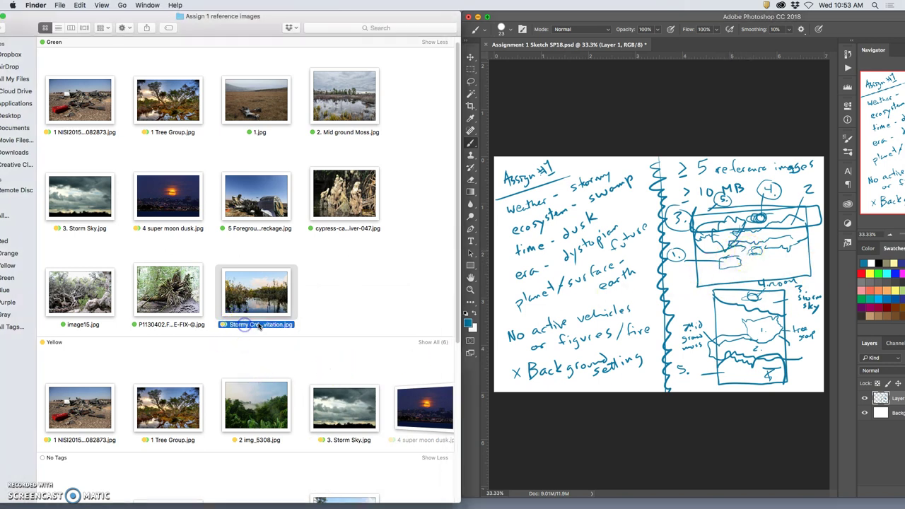
pyautogui.click(222, 325)
pyautogui.write('6')
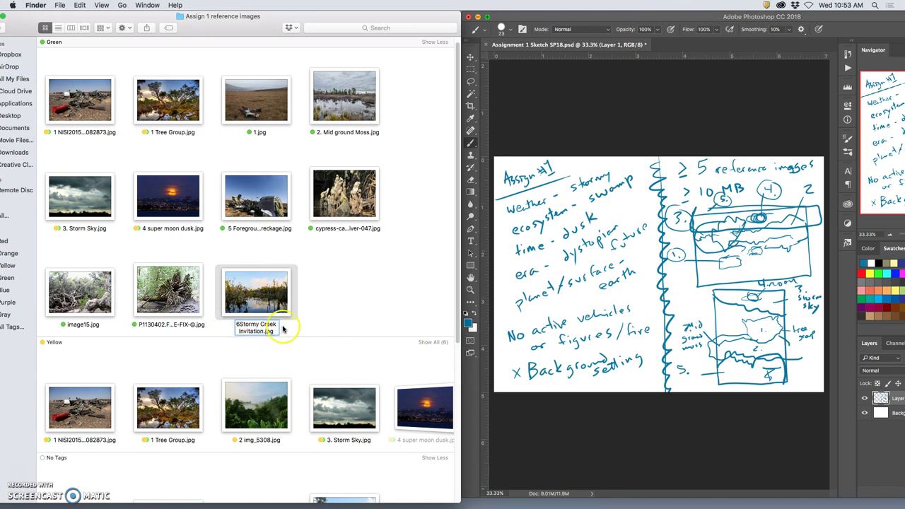
pyautogui.press('Return')
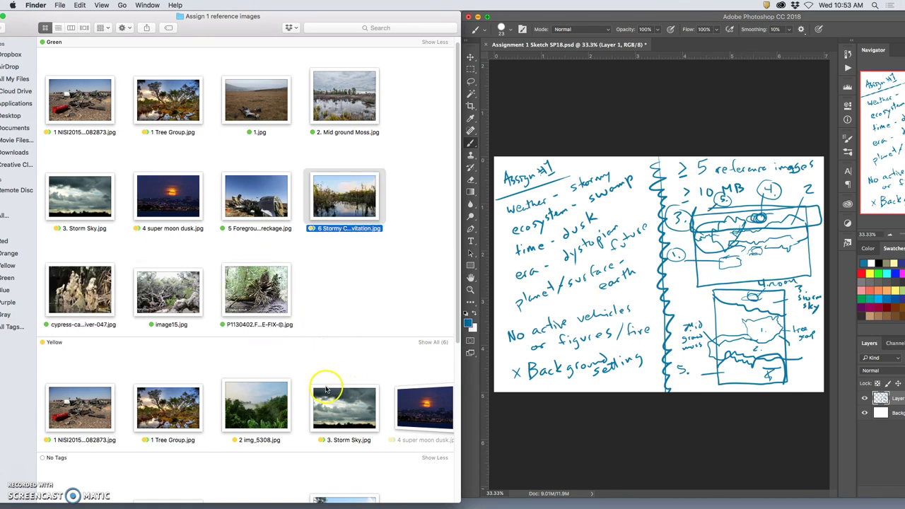
# Show all images in the Yellow tag group and review them alongside the green-tagged reference images
pyautogui.scroll(-2, 340, 378)
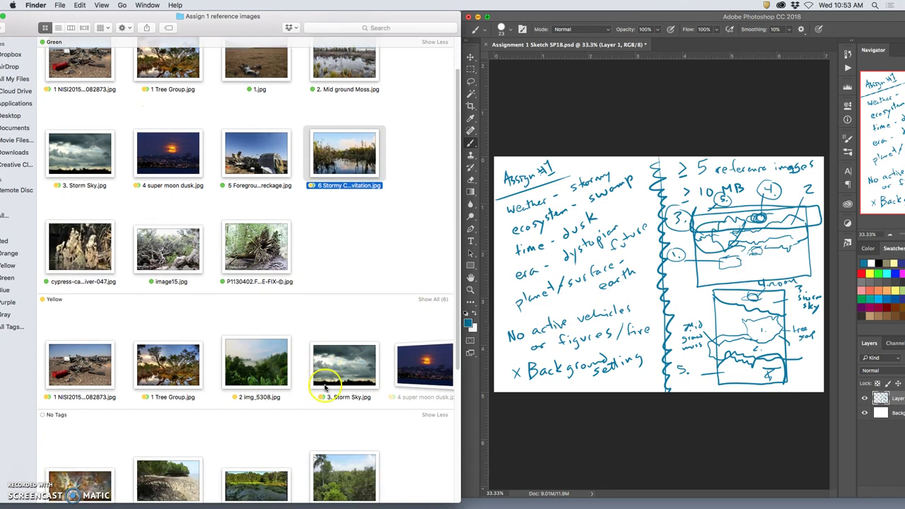
pyautogui.click(427, 301)
pyautogui.scroll(-2, 368, 304)
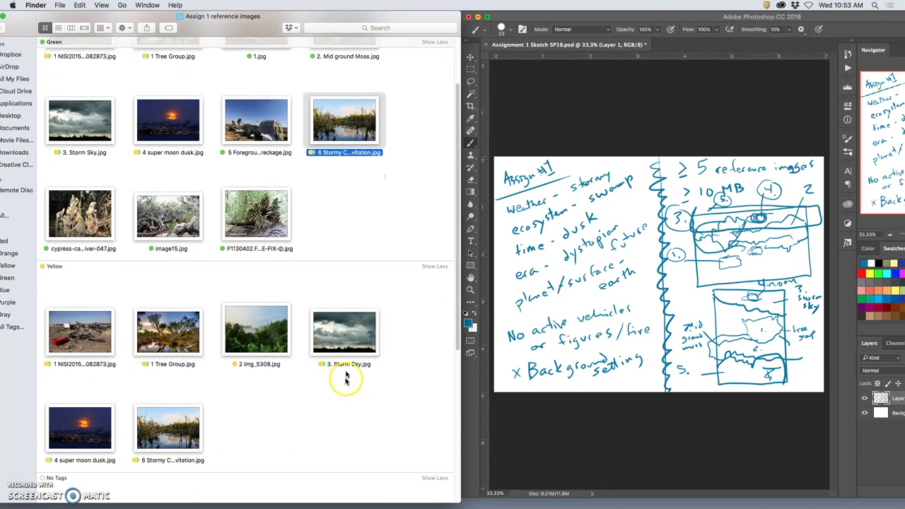
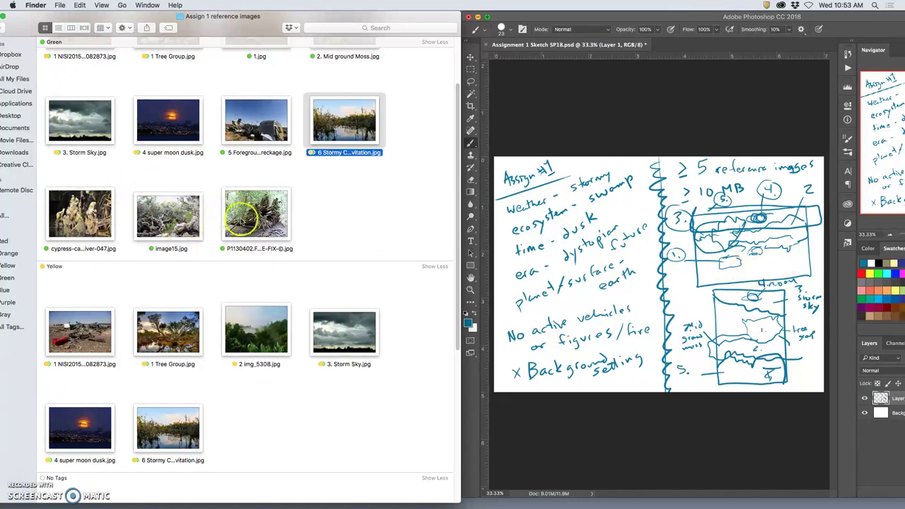
pyautogui.scroll(3, 329, 221)
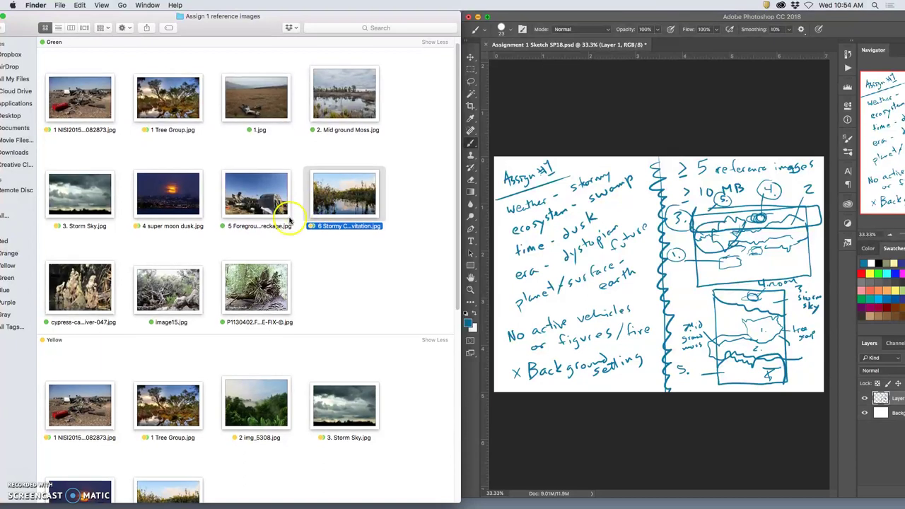
pyautogui.scroll(-3, 304, 216)
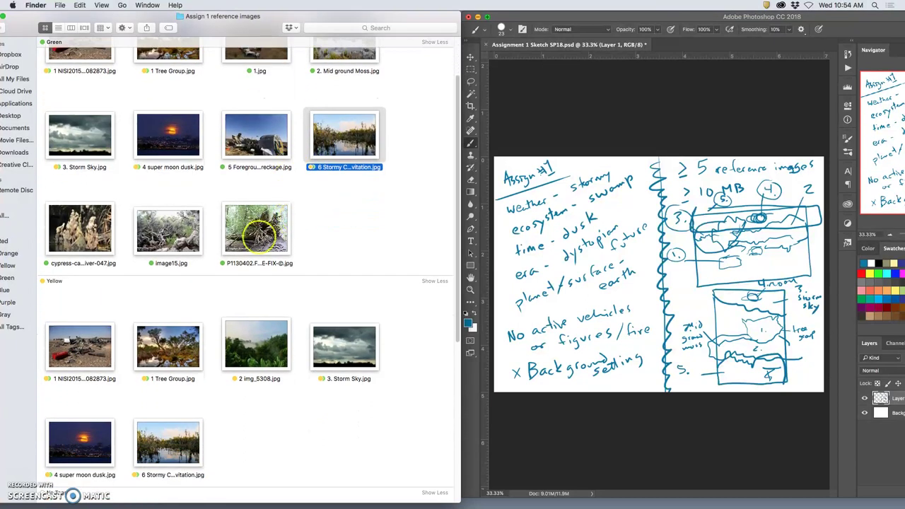
pyautogui.scroll(-5, 243, 249)
# Hide the Finder windows and open the Assignment 1 folder from the Documents folder's class subfolder in Finder
pyautogui.press('super+h')
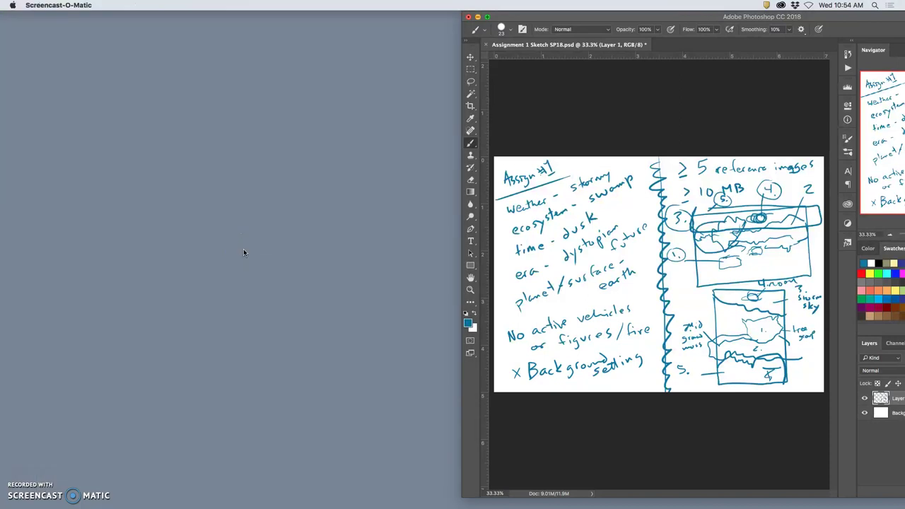
pyautogui.click(495, 276)
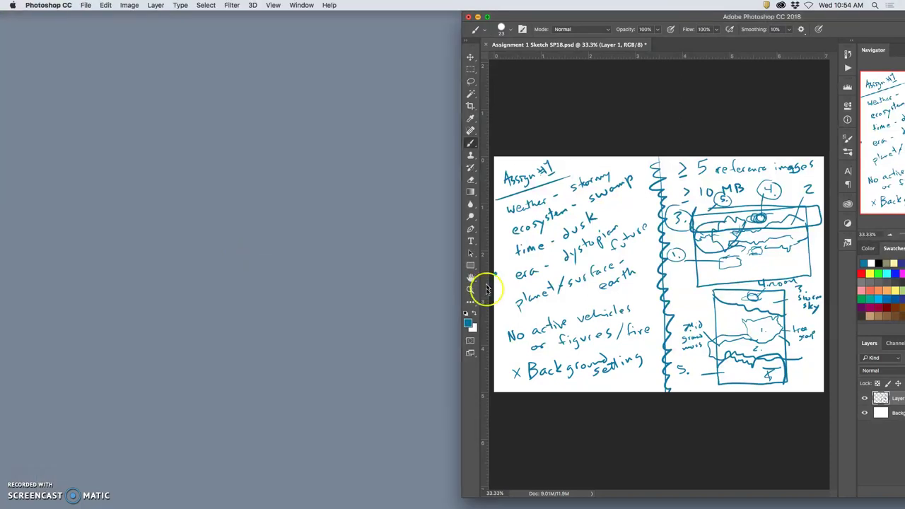
pyautogui.moveTo(576, 500)
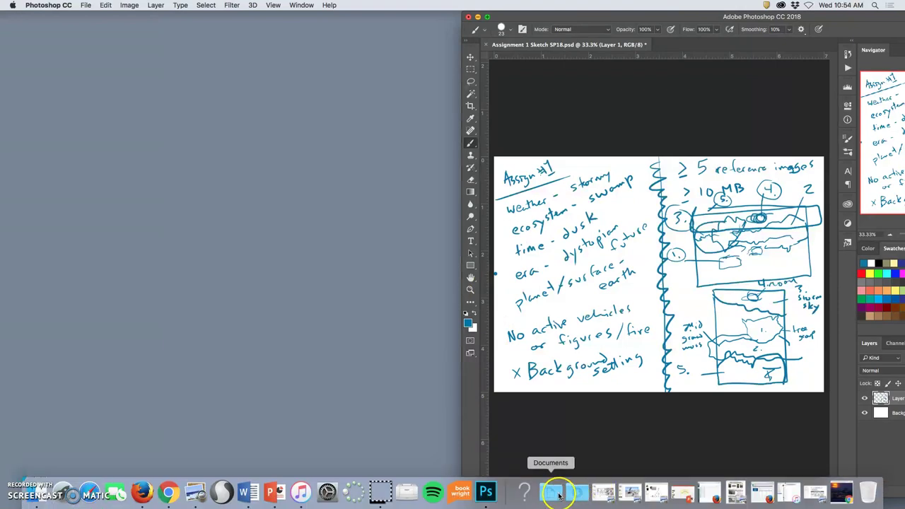
pyautogui.click(559, 495)
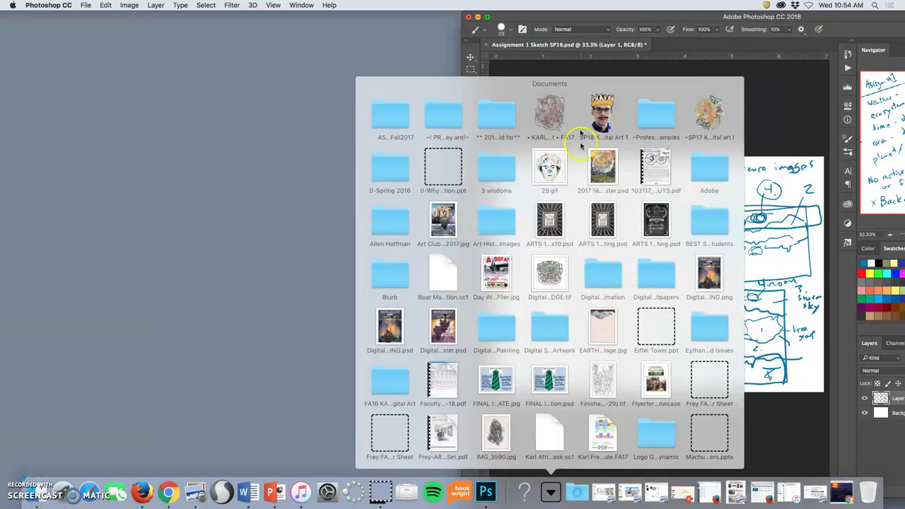
pyautogui.click(591, 138)
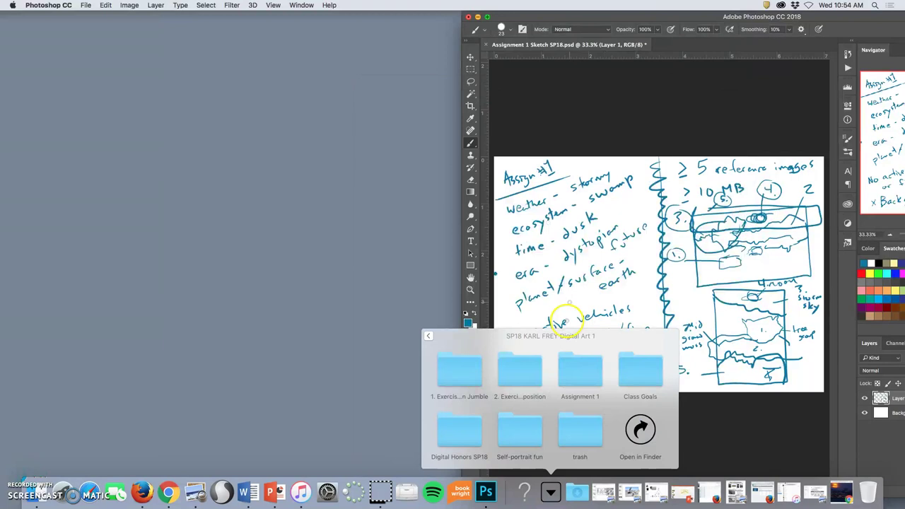
pyautogui.click(560, 361)
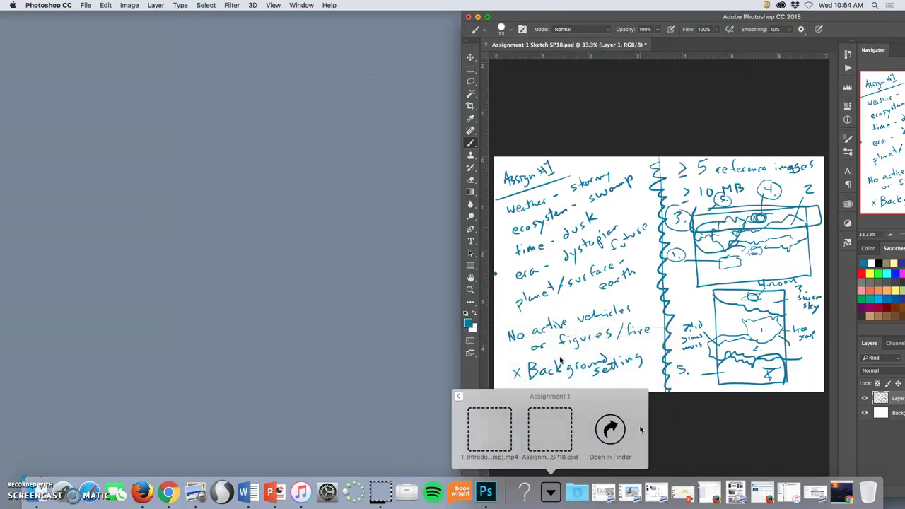
pyautogui.click(641, 430)
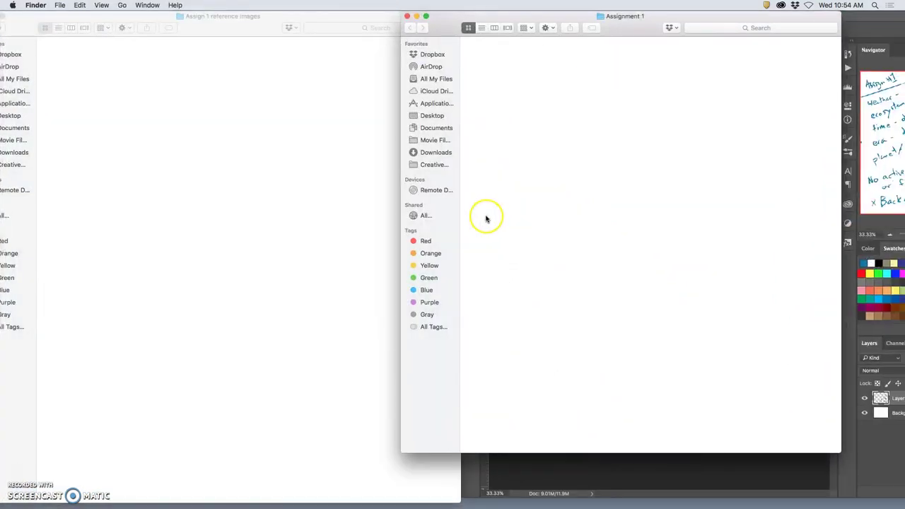
# Reopen the Assign 1 reference images folder from the desktop and show all images in its Yellow tag group
pyautogui.press('F11')
pyautogui.doubleClick(101, 125)
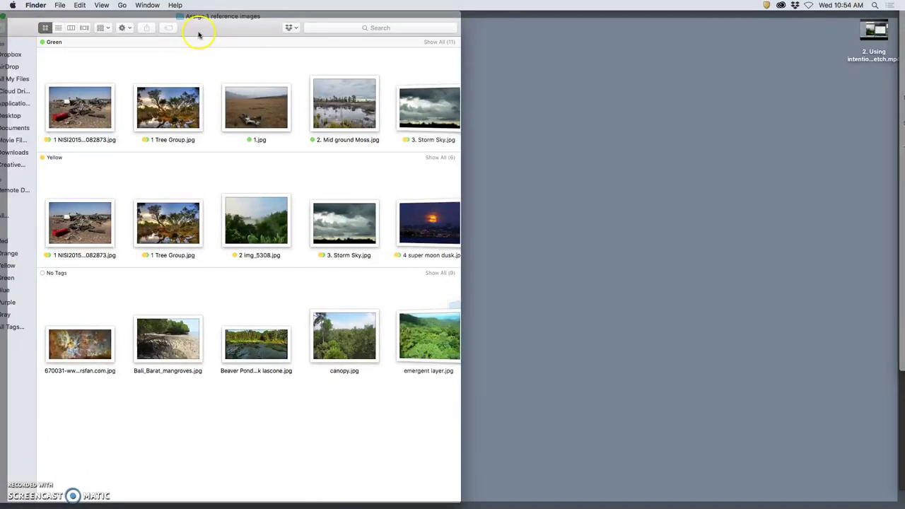
pyautogui.click(434, 157)
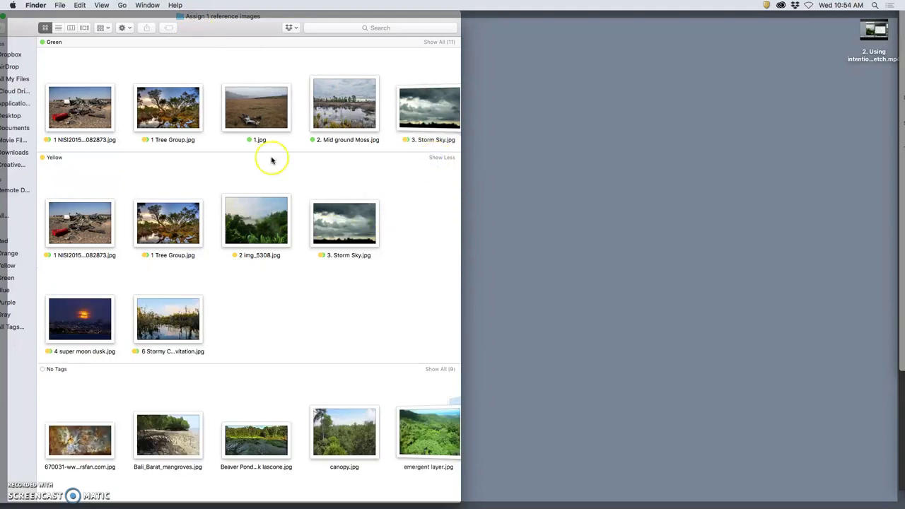
# Set the reference images folder's icon size to 256 × 256 and arrange its items by Tags
pyautogui.click(123, 28)
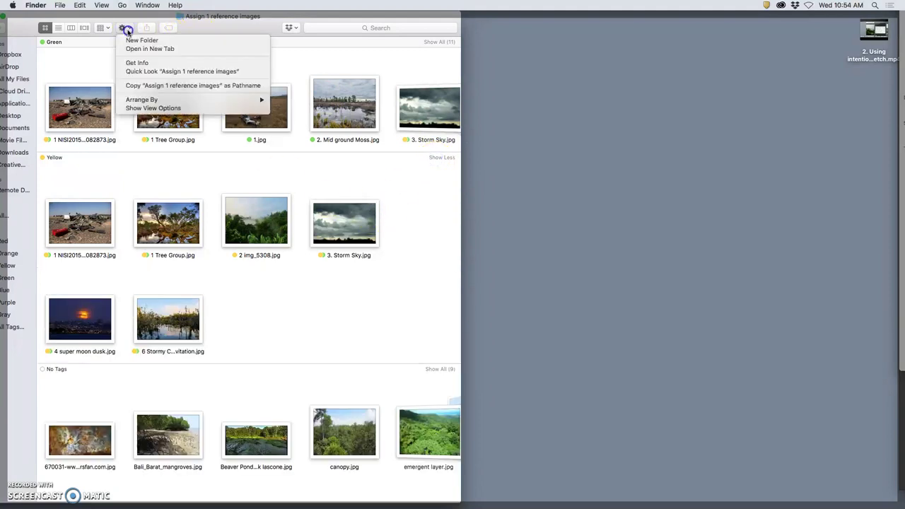
pyautogui.click(148, 109)
pyautogui.moveTo(754, 321); pyautogui.dragTo(764, 318)
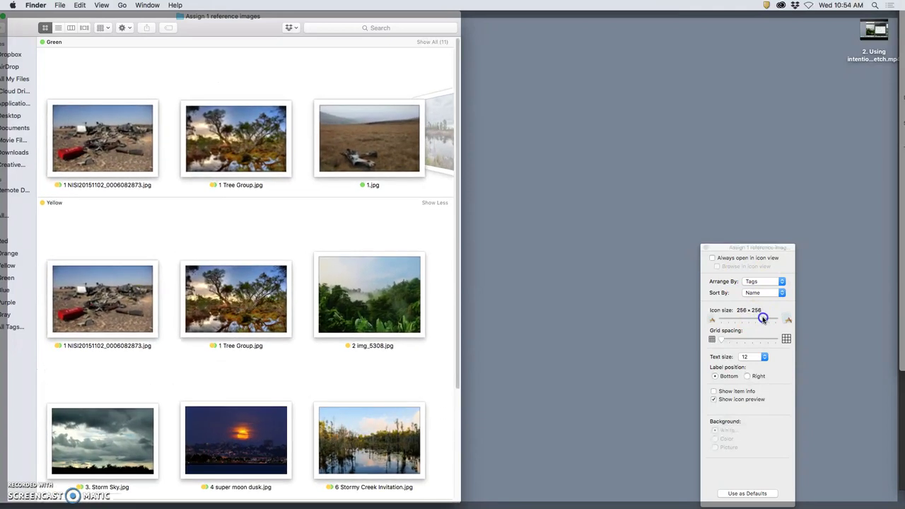
pyautogui.scroll(-5, 445, 307)
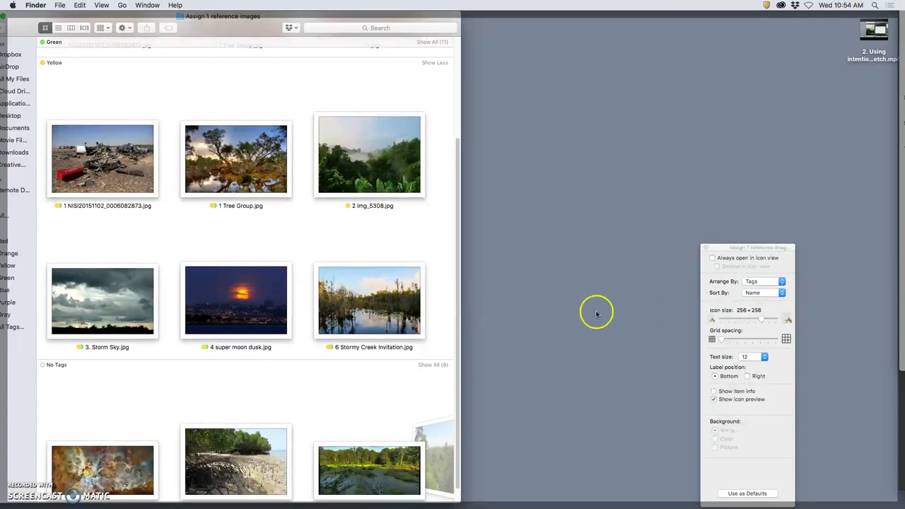
pyautogui.click(110, 29)
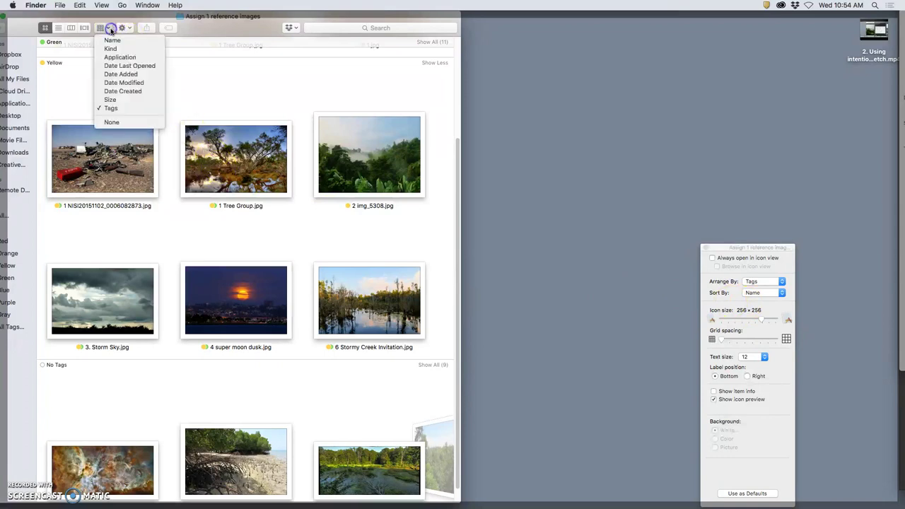
pyautogui.click(114, 107)
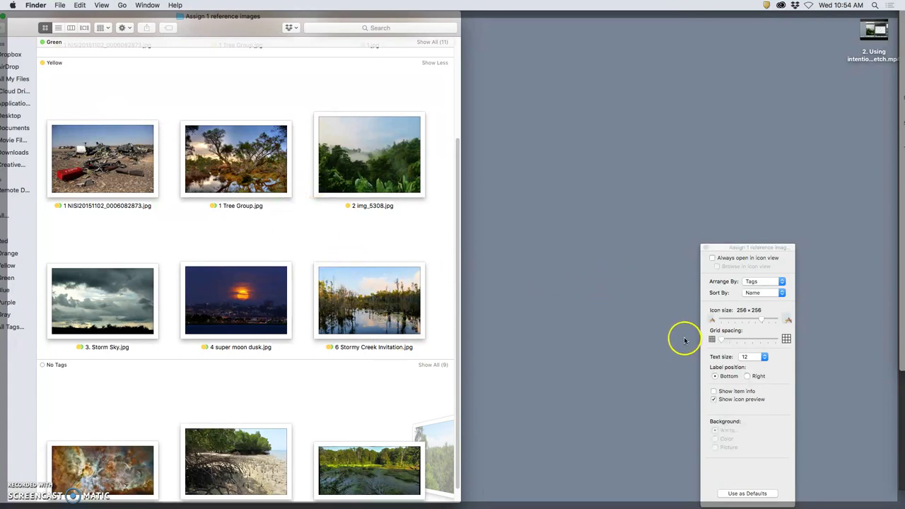
# Bring the hidden windows back, and close the Assignment 1 folder window and the view options
pyautogui.press('F11')
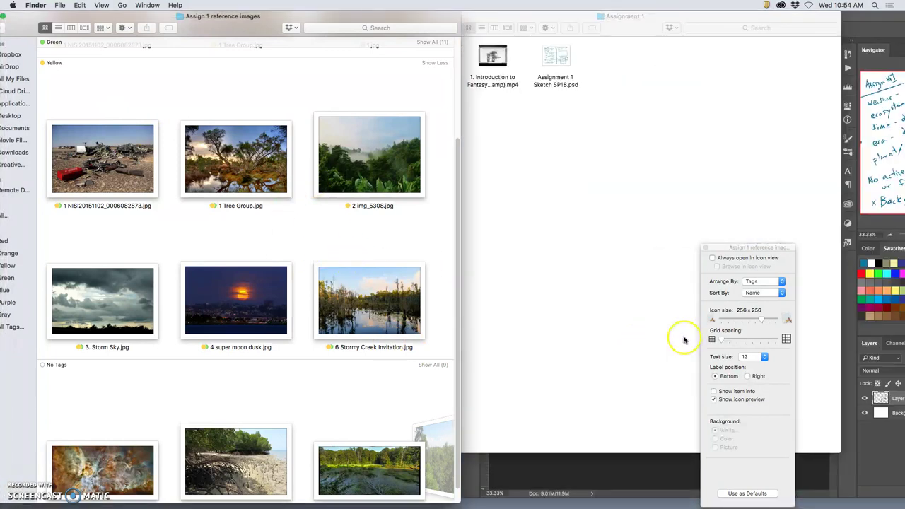
pyautogui.click(500, 18)
pyautogui.click(416, 17)
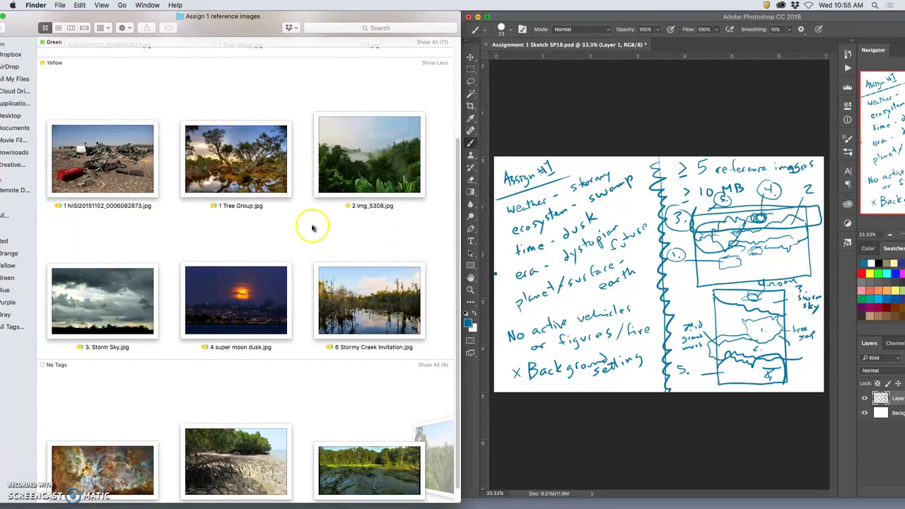
# Sketch the foreground water and shoreline in the wide composition and label this area 6
pyautogui.click(758, 266)
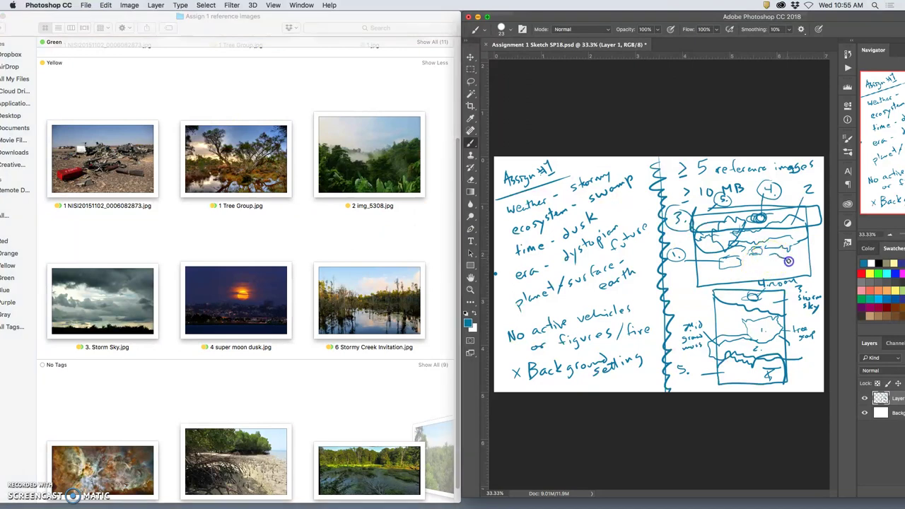
pyautogui.click(759, 256)
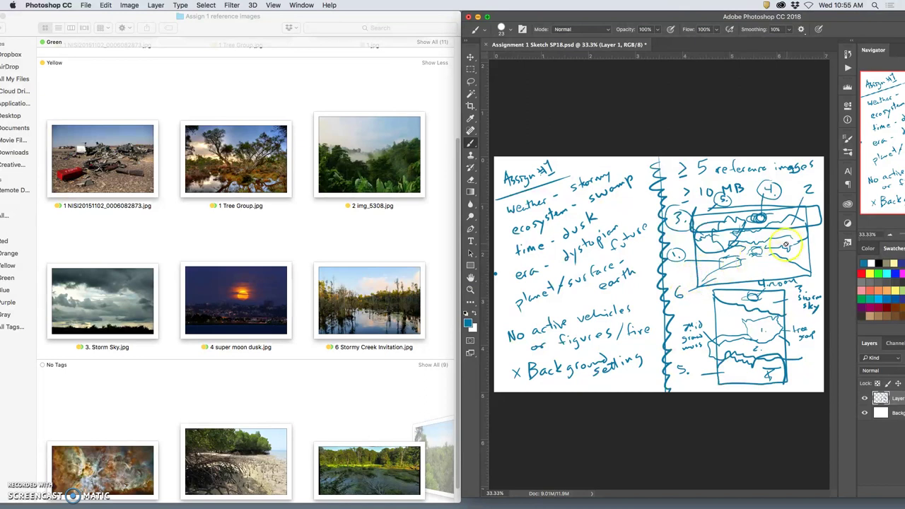
pyautogui.click(787, 248)
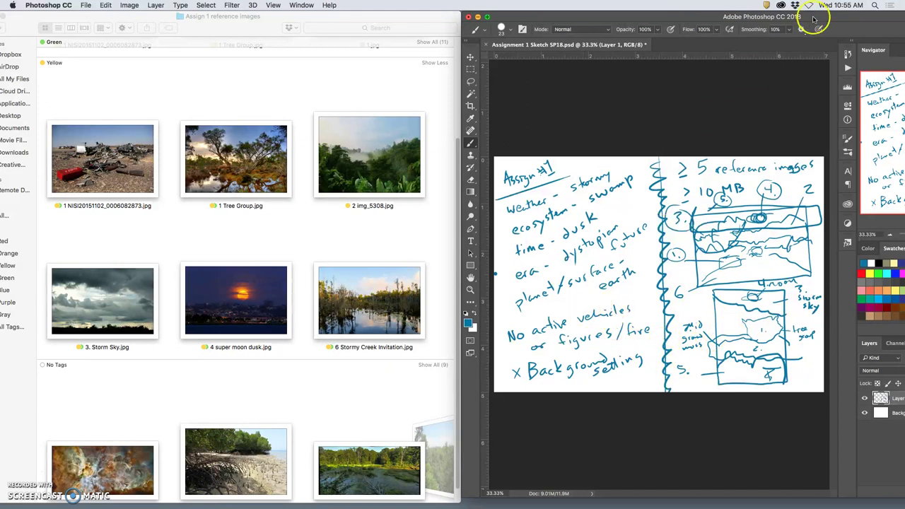
# Move and enlarge the Photoshop window, and examine the wide and tall composition sketches up close
pyautogui.moveTo(815, 20); pyautogui.dragTo(564, 18)
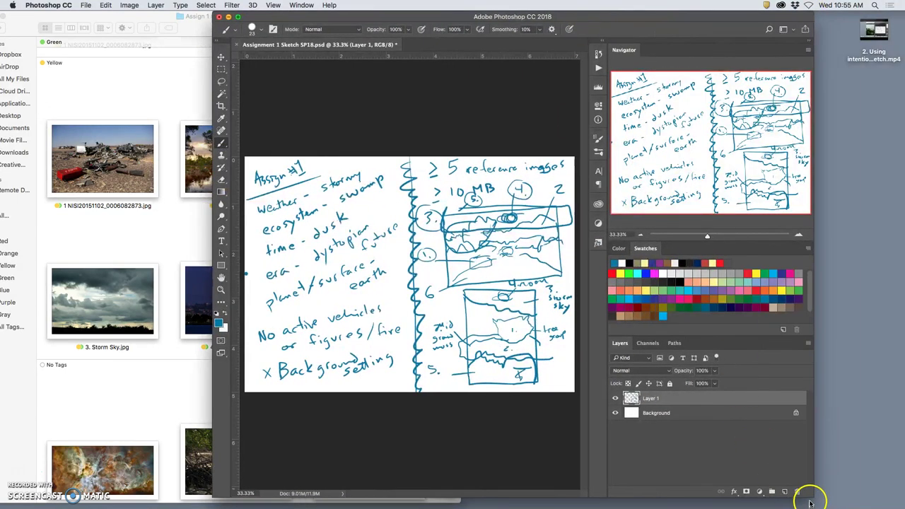
pyautogui.moveTo(812, 495); pyautogui.dragTo(904, 504)
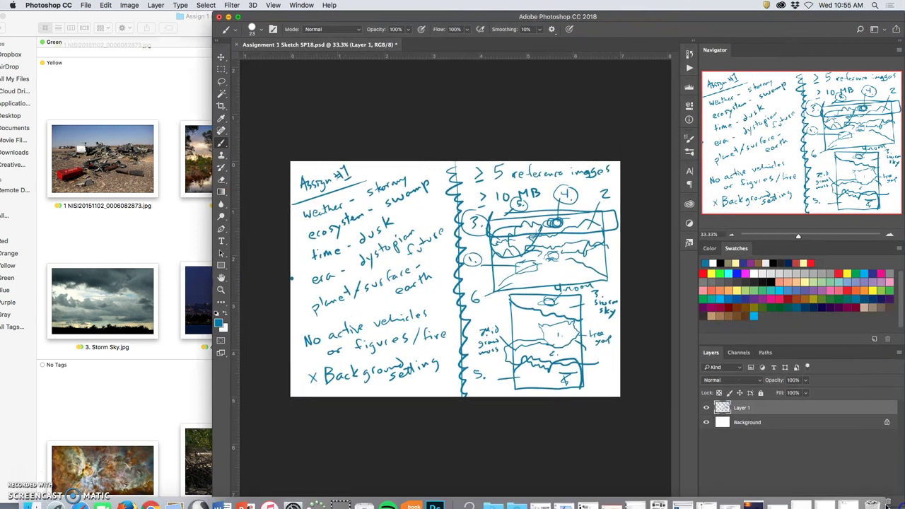
pyautogui.press('super+plus')
pyautogui.hscroll(5, 621, 363)
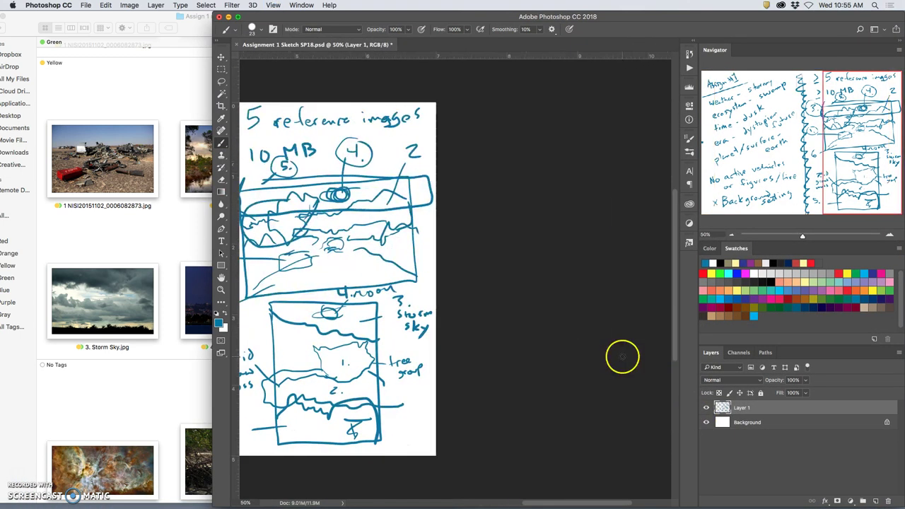
pyautogui.hscroll(-5, 621, 356)
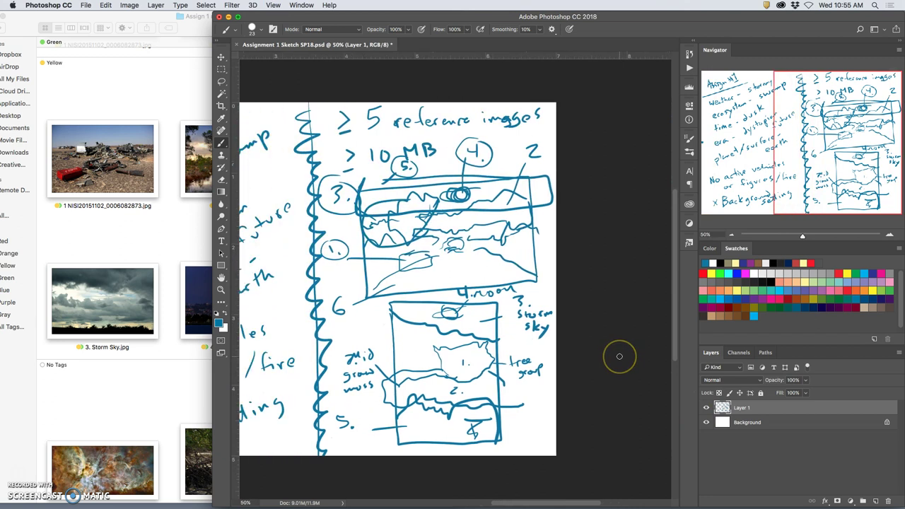
pyautogui.scroll(-2, 619, 357)
pyautogui.scroll(-3, 619, 357)
pyautogui.scroll(3, 619, 357)
pyautogui.press('super+plus')
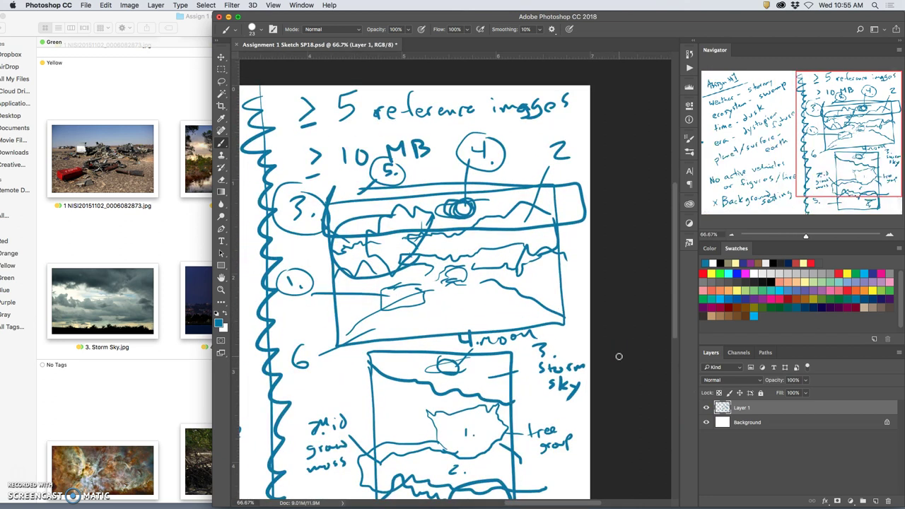
pyautogui.scroll(2, 619, 357)
pyautogui.scroll(-2, 619, 357)
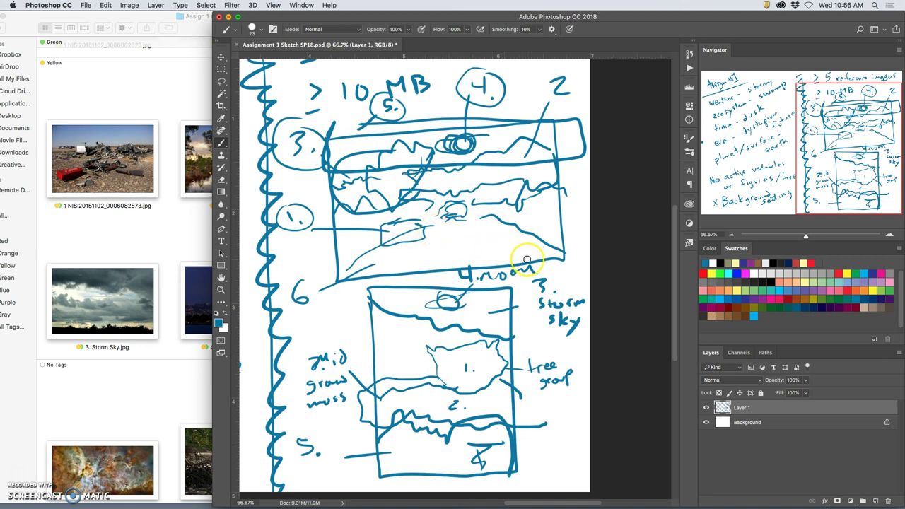
# Crop the canvas tightly around the frame of the wide composition sketch
pyautogui.press('super+minus')
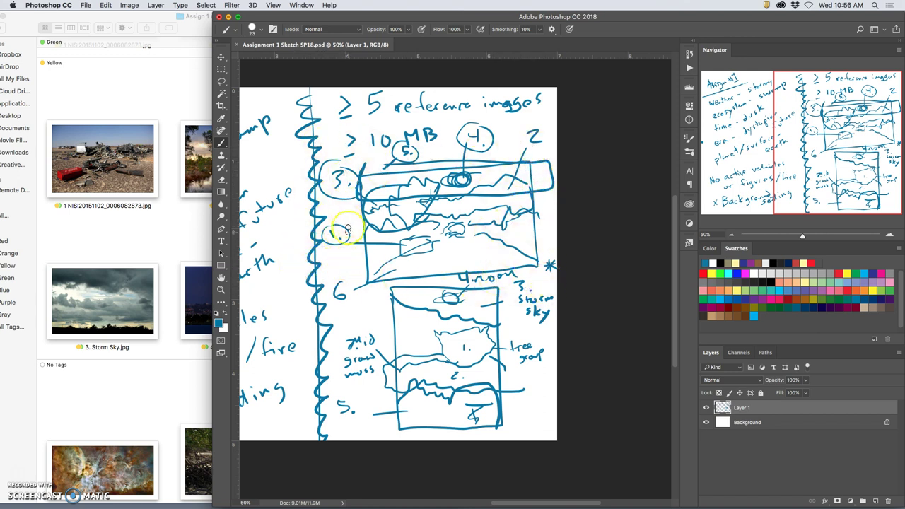
pyautogui.press('super+minus')
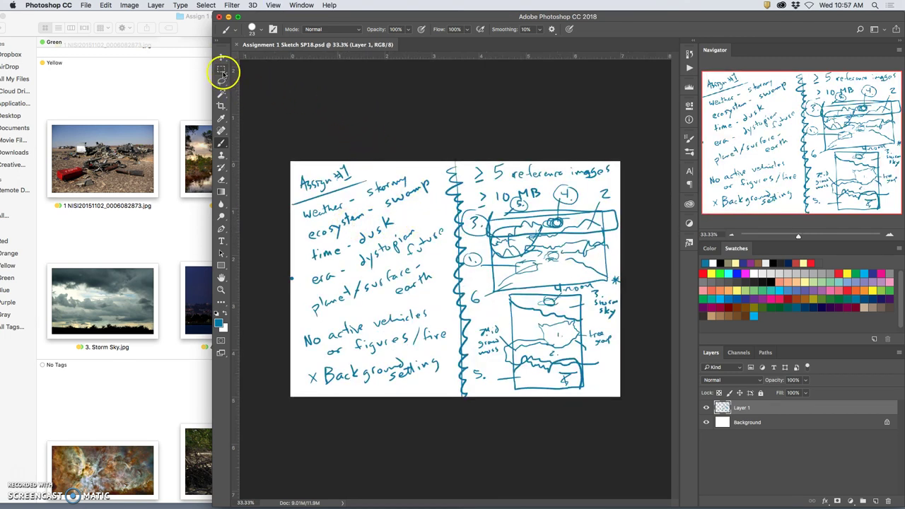
pyautogui.click(220, 106)
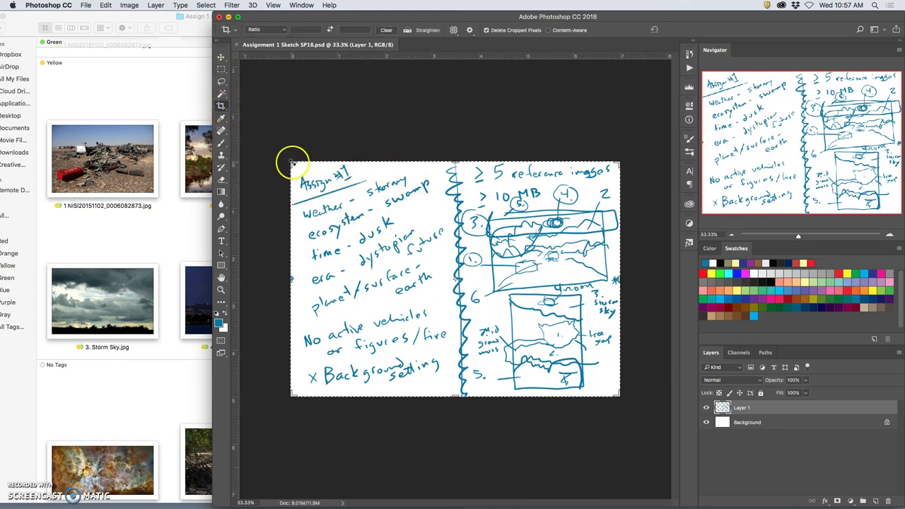
pyautogui.moveTo(292, 162); pyautogui.dragTo(387, 186)
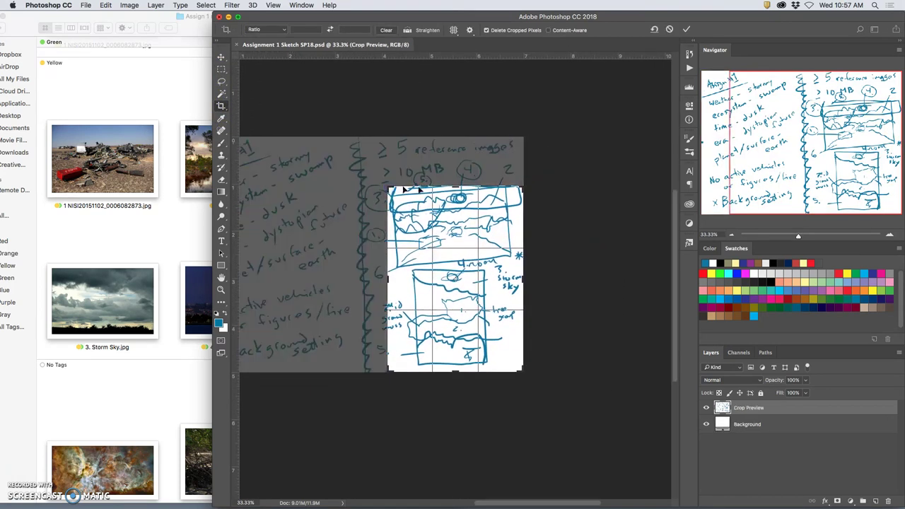
pyautogui.moveTo(522, 368); pyautogui.dragTo(520, 320)
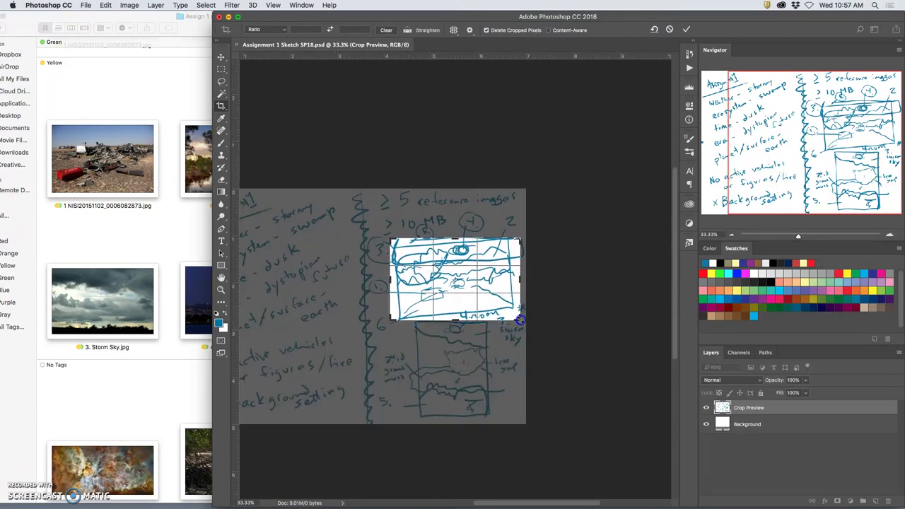
pyautogui.moveTo(526, 233)
pyautogui.mouseDown()
pyautogui.moveTo(549, 240)
pyautogui.moveTo(525, 240)
pyautogui.mouseUp()
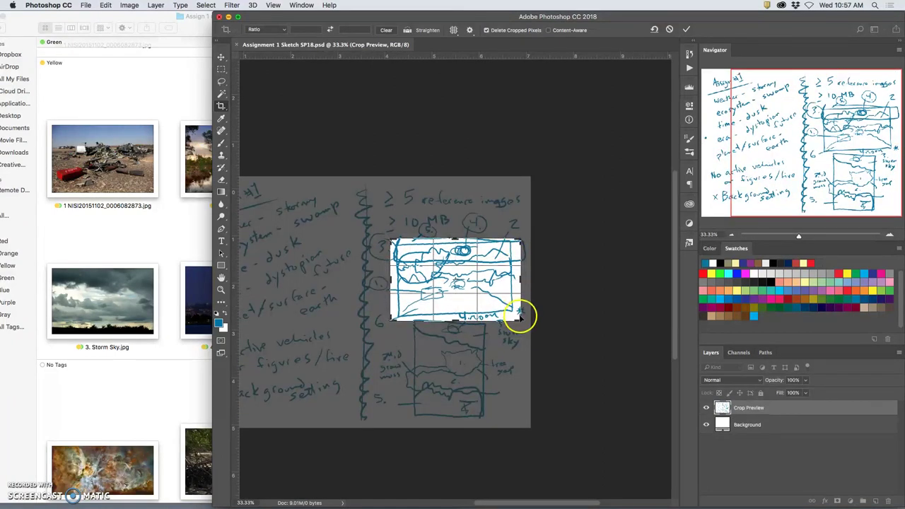
pyautogui.moveTo(520, 315); pyautogui.dragTo(518, 316)
pyautogui.moveTo(517, 316); pyautogui.dragTo(518, 315)
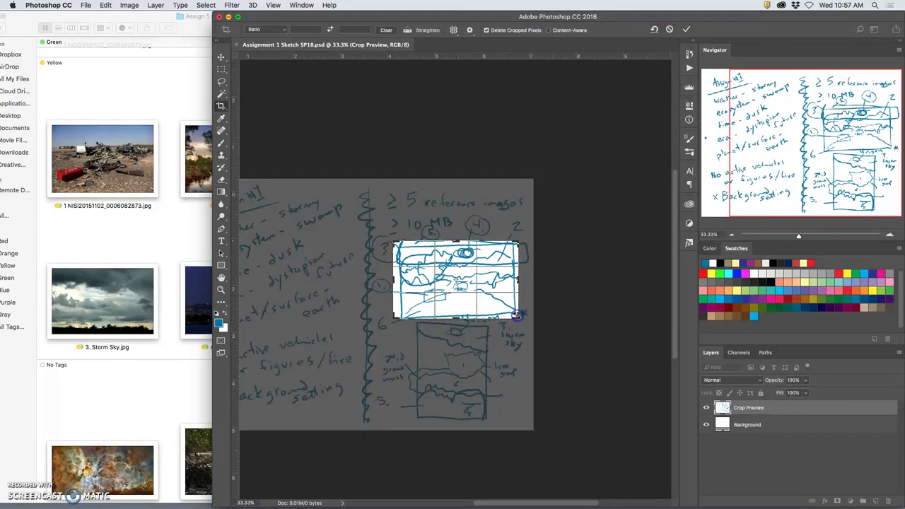
pyautogui.moveTo(394, 318); pyautogui.dragTo(397, 318)
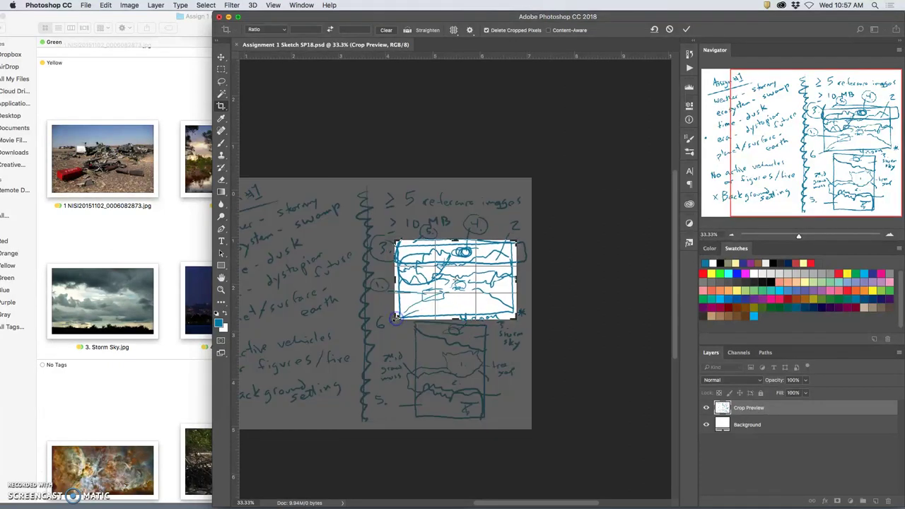
pyautogui.press('Return')
pyautogui.click(440, 228)
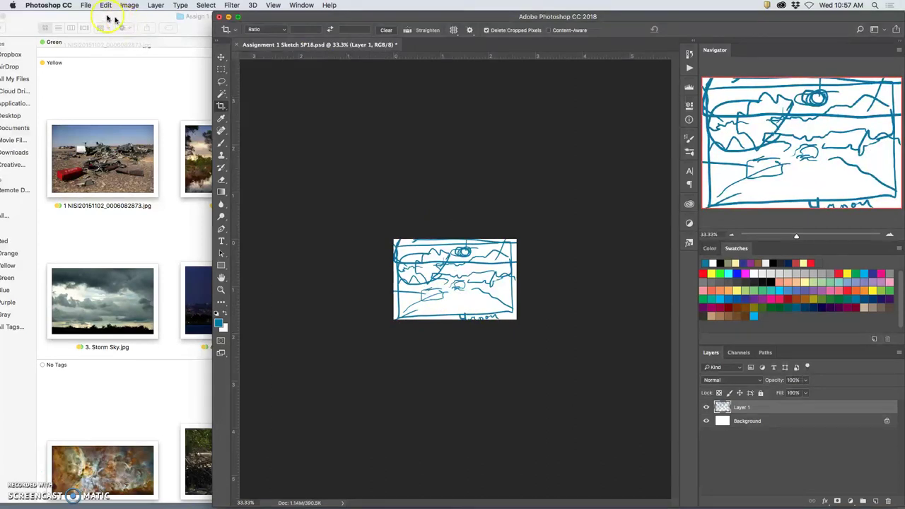
# Save the cropped sketch as a Maximum-quality JPEG named Assignment 1 Sketch horiz SP18.jpg in the Assignment 1 folder, and close the original document
pyautogui.click(86, 6)
pyautogui.click(106, 103)
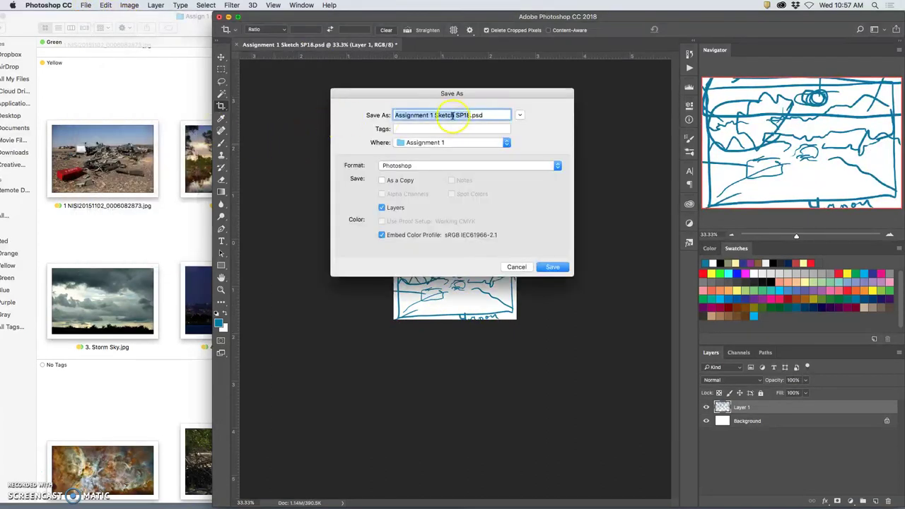
pyautogui.click(456, 115)
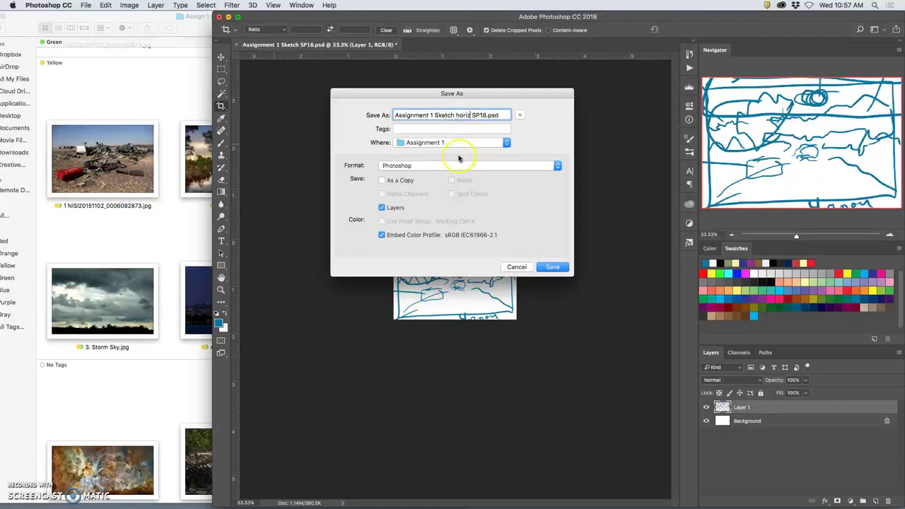
pyautogui.click(453, 167)
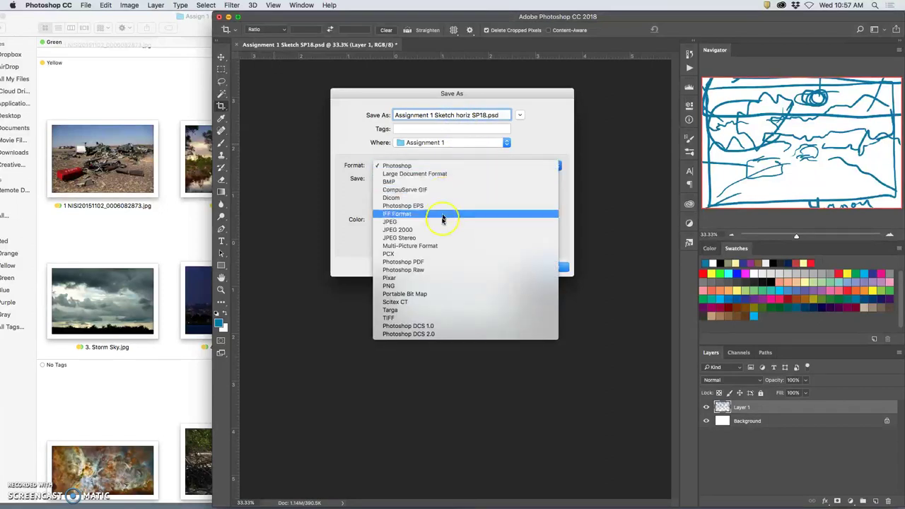
pyautogui.click(395, 222)
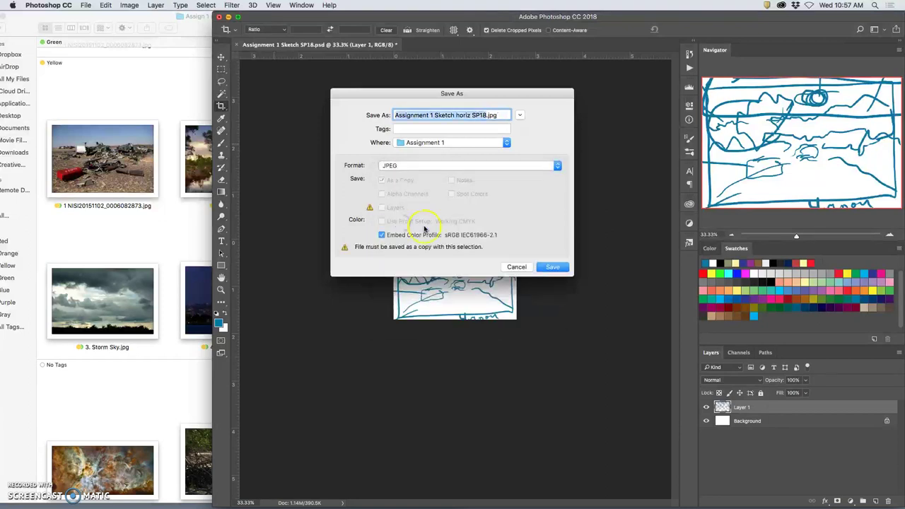
pyautogui.click(556, 268)
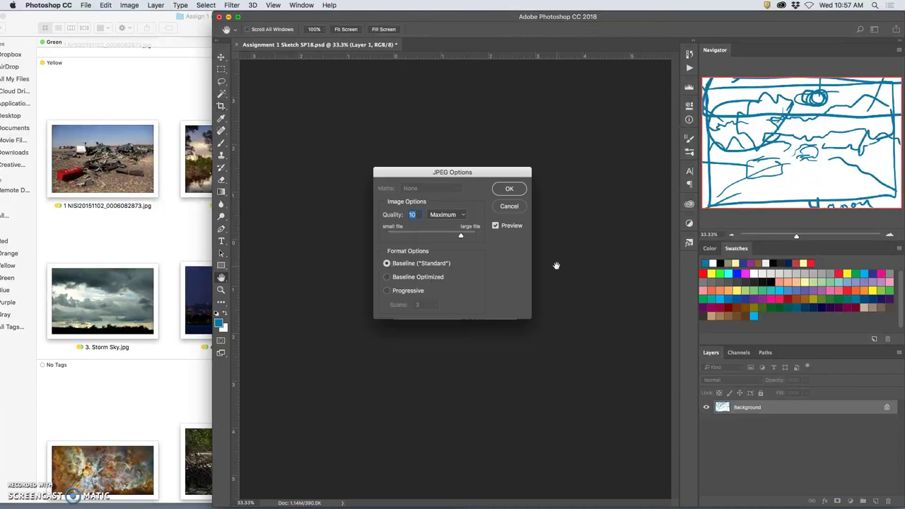
pyautogui.click(463, 238)
pyautogui.click(510, 188)
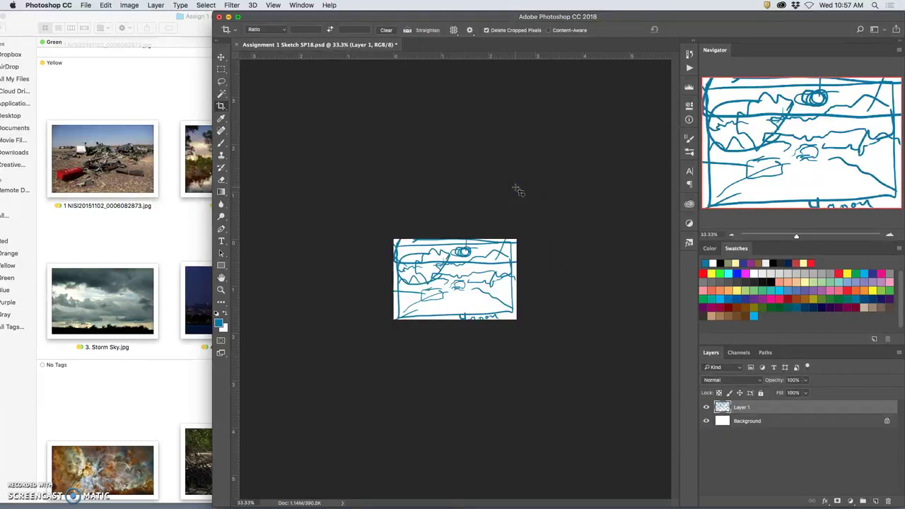
pyautogui.click(238, 45)
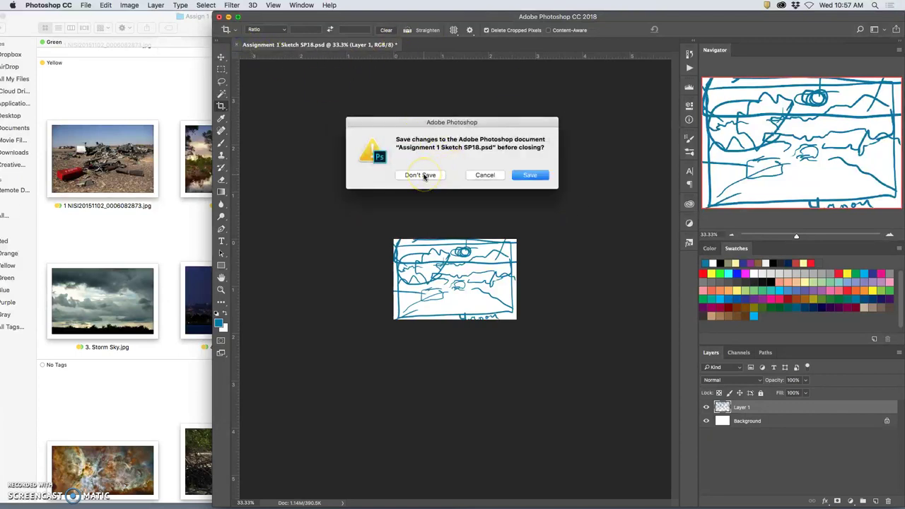
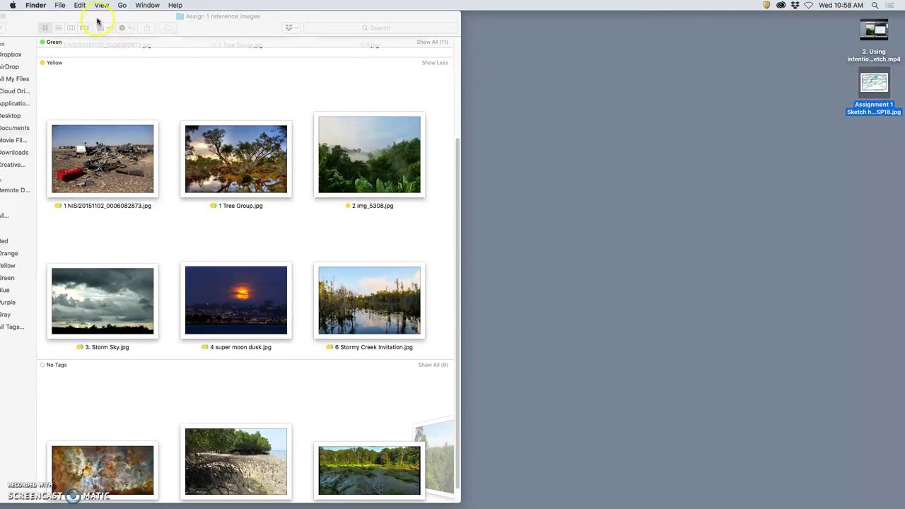
# Move the reference images Finder window fully into view and reduce its height
pyautogui.moveTo(98, 22); pyautogui.dragTo(148, 22)
pyautogui.moveTo(508, 501); pyautogui.dragTo(505, 395)
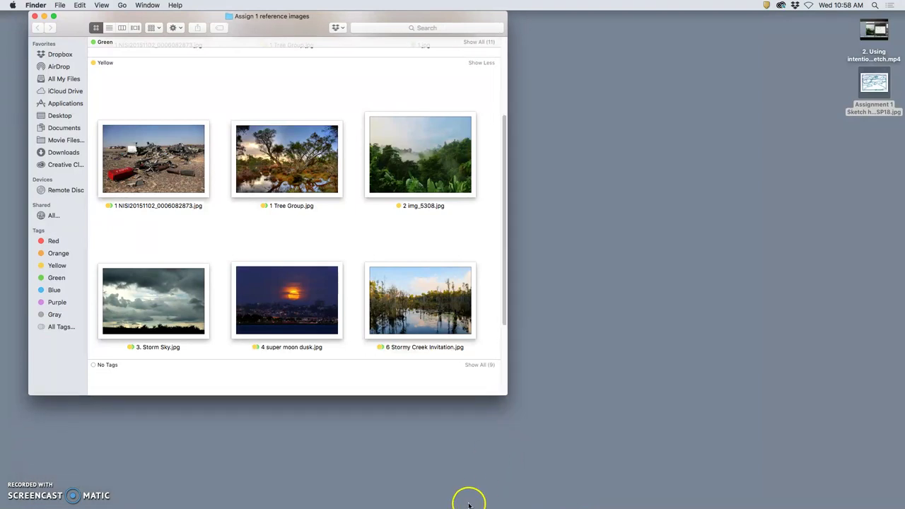
# Open FaceTime and take a region screenshot of the paper tree sketch held up to the camera
pyautogui.moveTo(463, 505)
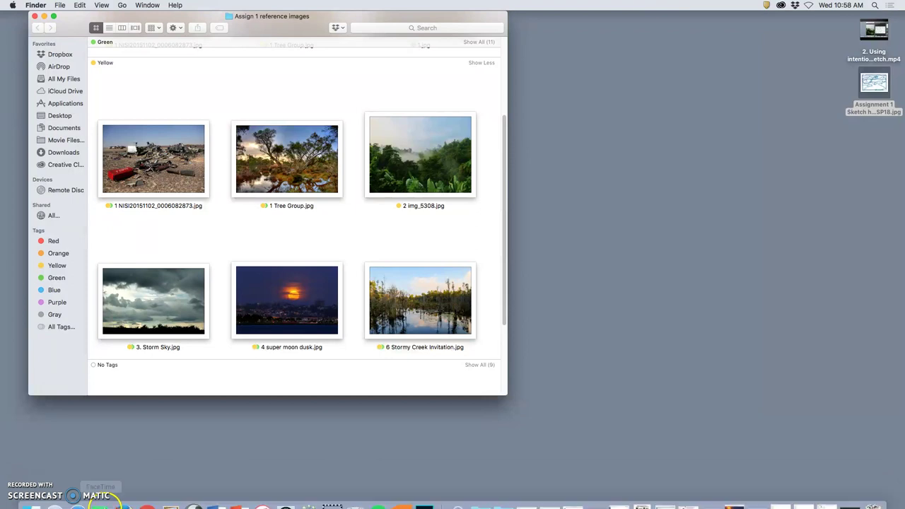
pyautogui.click(104, 496)
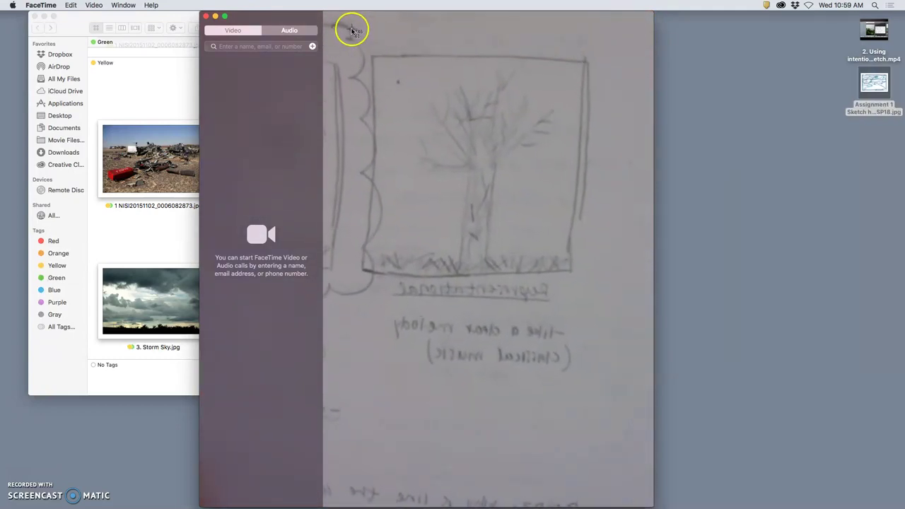
pyautogui.moveTo(353, 26); pyautogui.dragTo(605, 351)
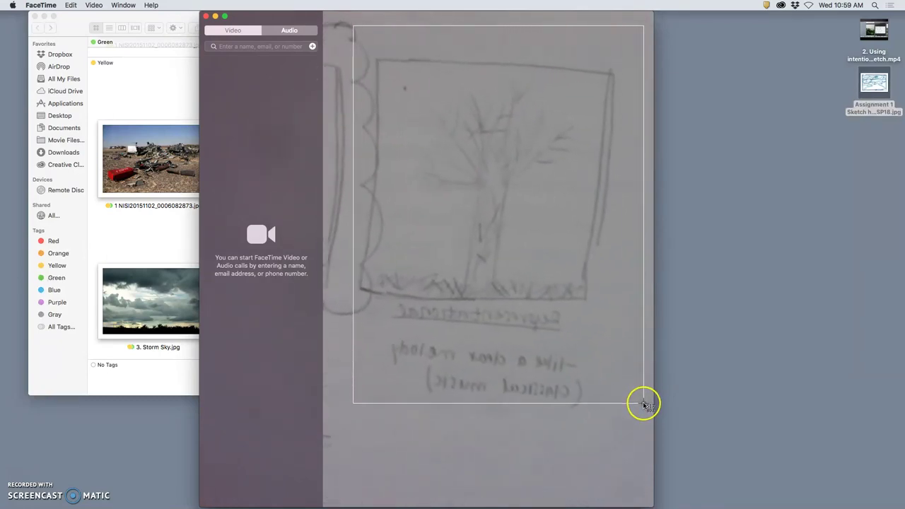
pyautogui.moveTo(644, 405); pyautogui.dragTo(643, 403)
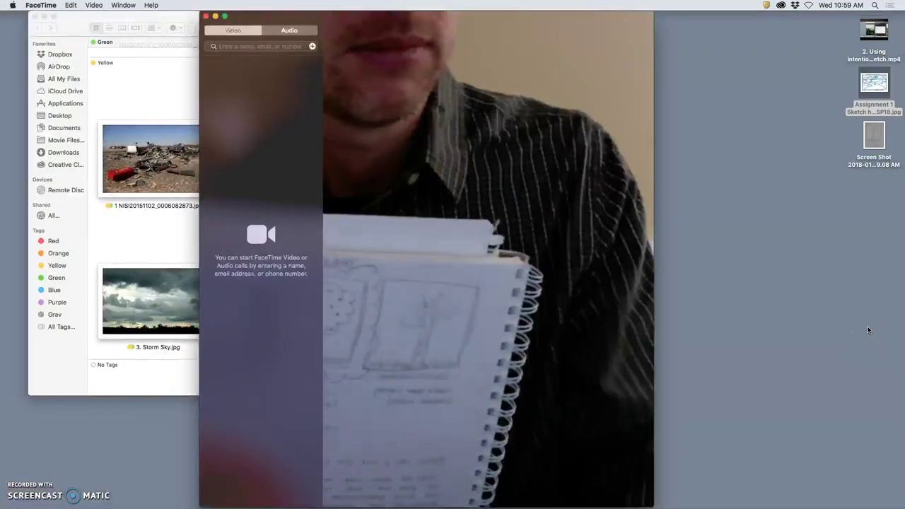
# Open the new screenshot in Preview, close FaceTime, and place the image beside the reference images window
pyautogui.doubleClick(873, 134)
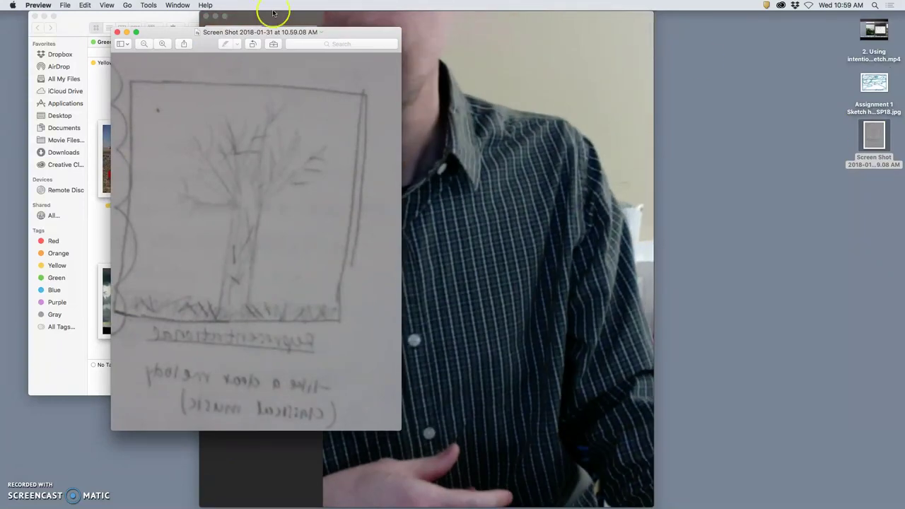
pyautogui.click(206, 16)
pyautogui.moveTo(273, 33); pyautogui.dragTo(672, 18)
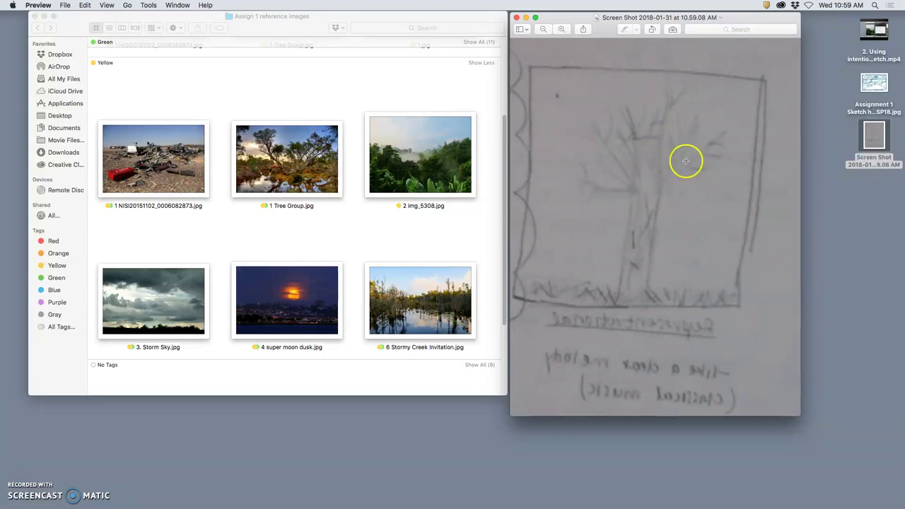
pyautogui.moveTo(603, 27); pyautogui.dragTo(599, 26)
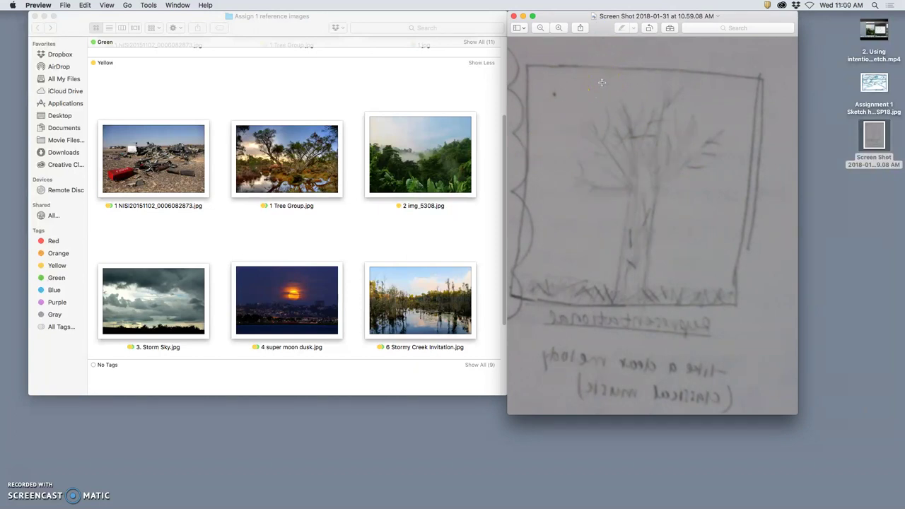
# Flip the tree sketch screenshot horizontally so the mirrored handwriting reads correctly
pyautogui.moveTo(646, 370)
pyautogui.mouseDown()
pyautogui.moveTo(679, 340)
pyautogui.moveTo(648, 336)
pyautogui.moveTo(658, 331)
pyautogui.moveTo(257, 77)
pyautogui.moveTo(193, 55)
pyautogui.moveTo(602, 20)
pyautogui.mouseUp()
pyautogui.click(146, 6)
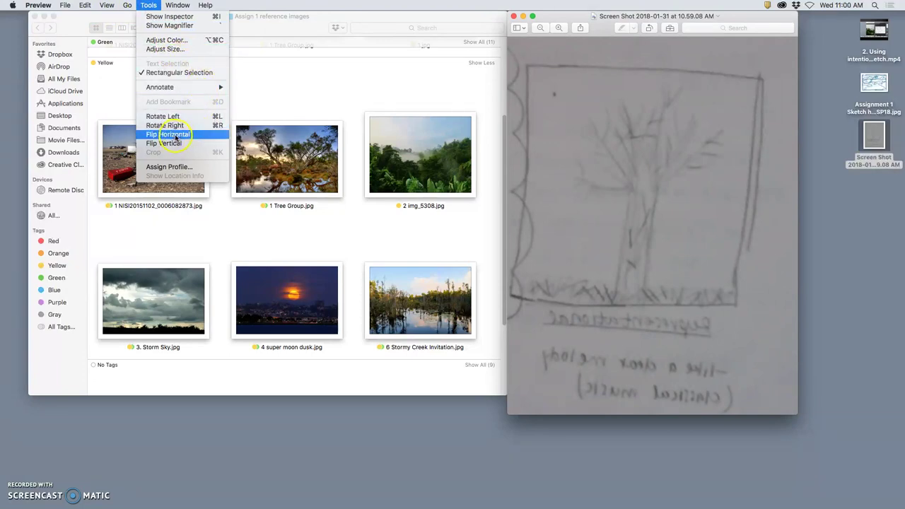
pyautogui.click(174, 135)
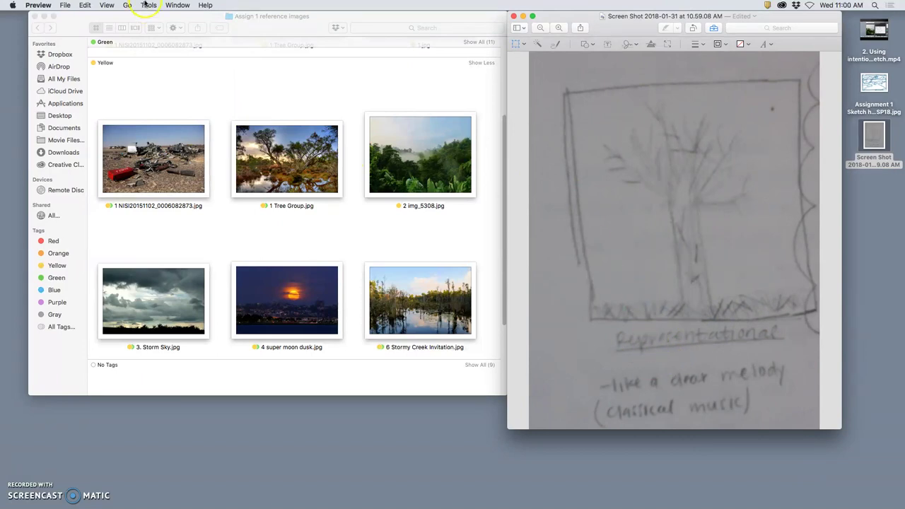
# Adjust the sketch's color with Auto Levels, a lower saturation and a slightly lowered white point
pyautogui.click(149, 5)
pyautogui.click(170, 38)
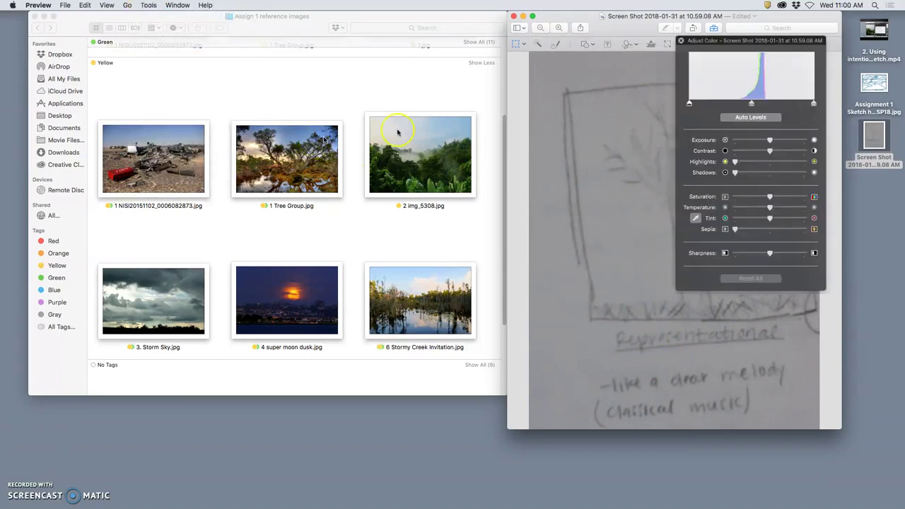
pyautogui.moveTo(764, 40); pyautogui.dragTo(356, 60)
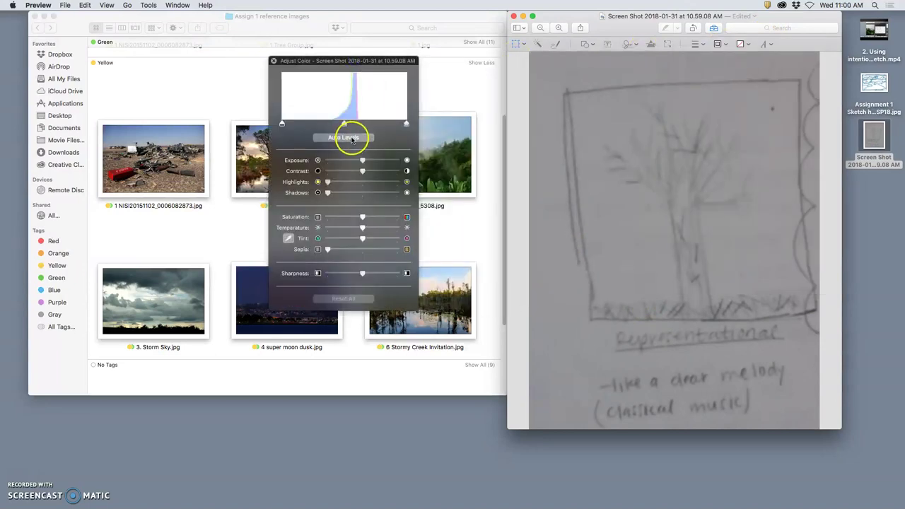
pyautogui.click(351, 138)
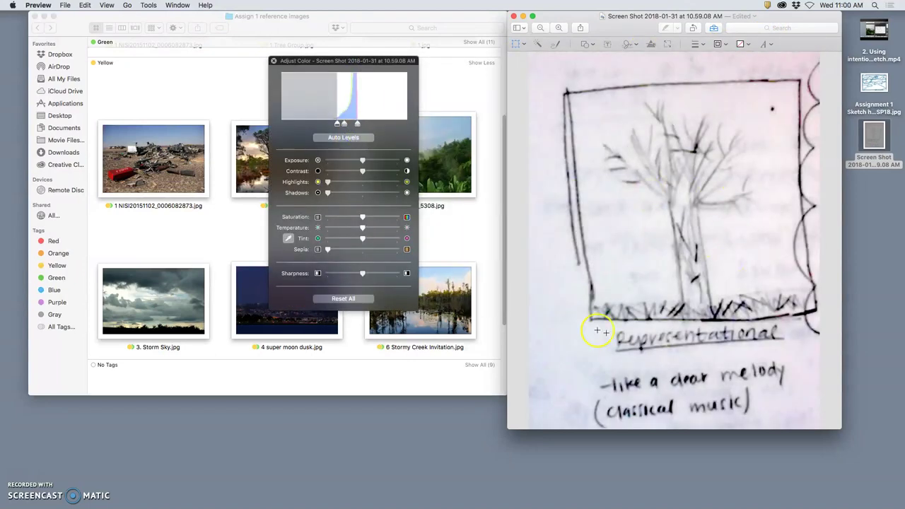
pyautogui.click(362, 217)
pyautogui.click(364, 174)
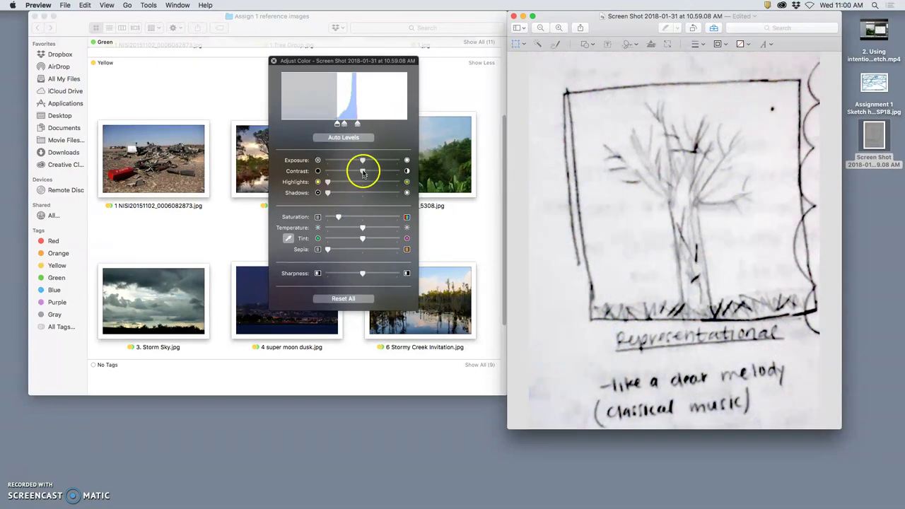
pyautogui.moveTo(358, 125); pyautogui.dragTo(355, 124)
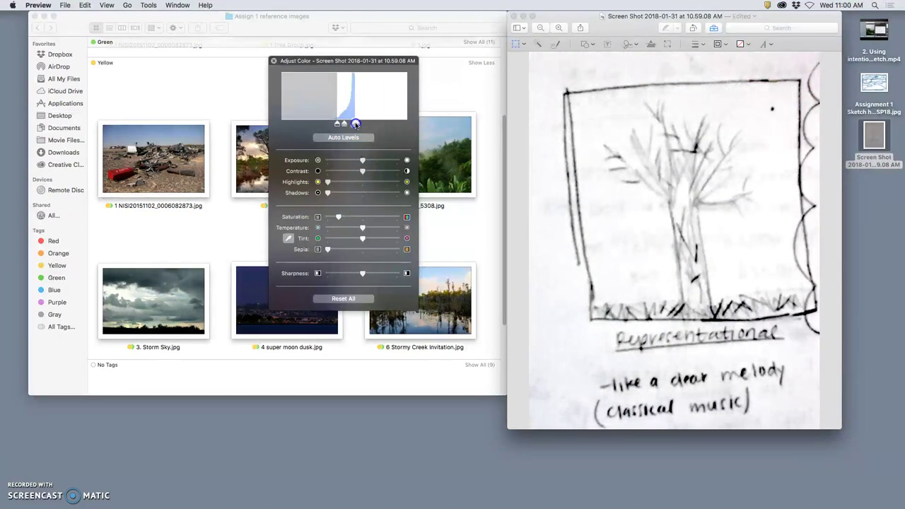
pyautogui.click(273, 61)
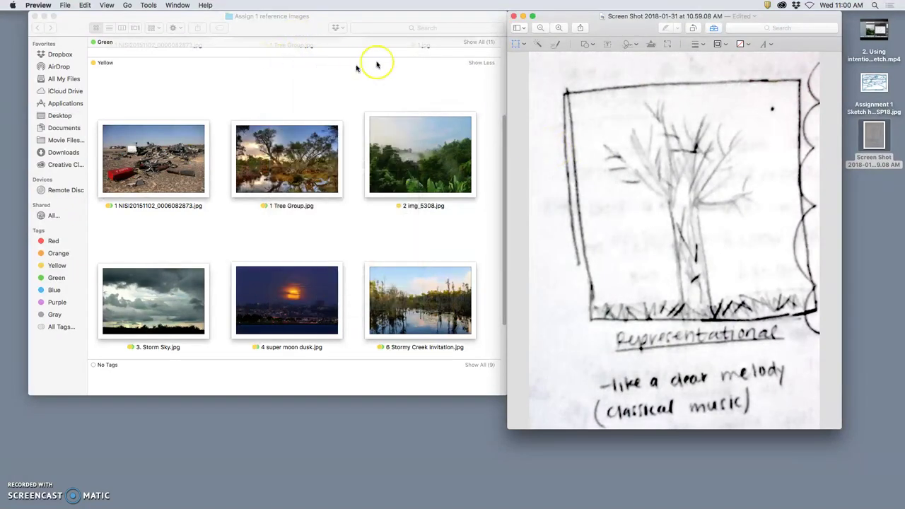
# Close the edited screenshot, reopen it from the desktop to check the saved changes, and close it again
pyautogui.click(515, 15)
pyautogui.click(878, 140)
pyautogui.doubleClick(875, 142)
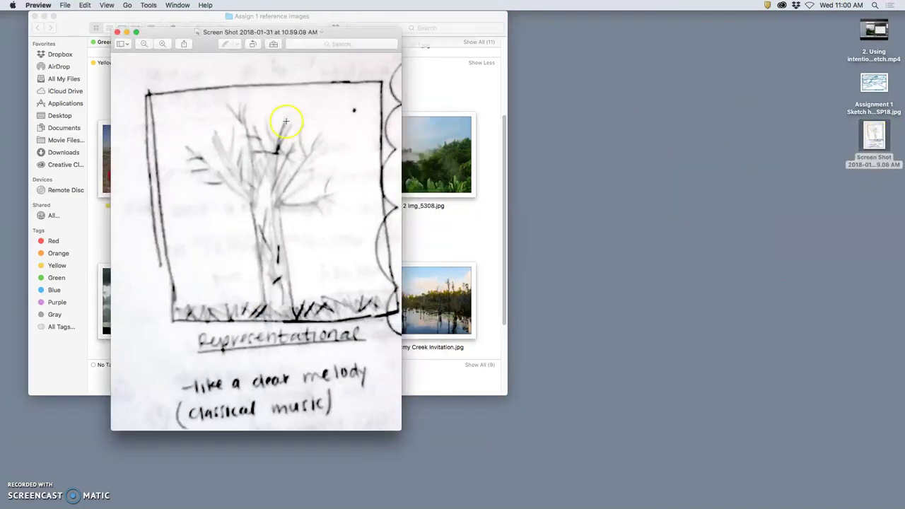
pyautogui.click(118, 33)
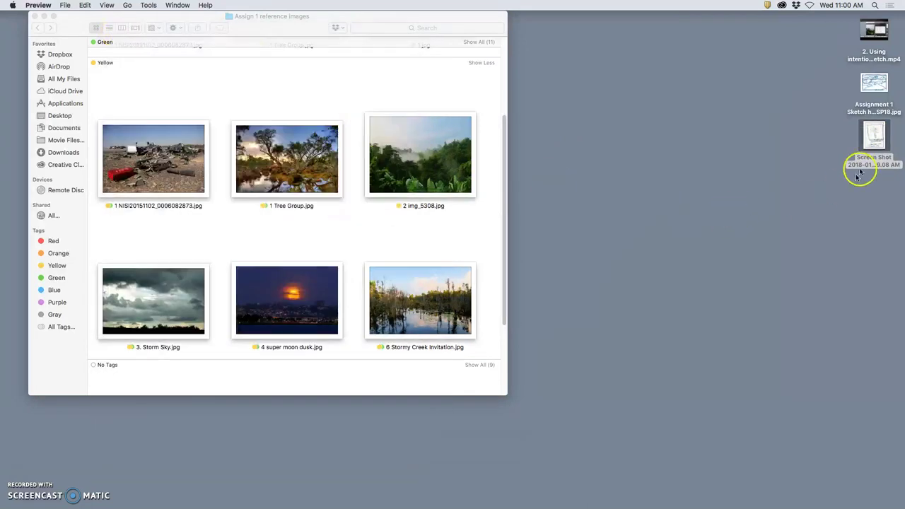
# Open the desktop screenshot in Adobe Photoshop CC 2018 and move its window so all panels are fully visible
pyautogui.rightClick(874, 136)
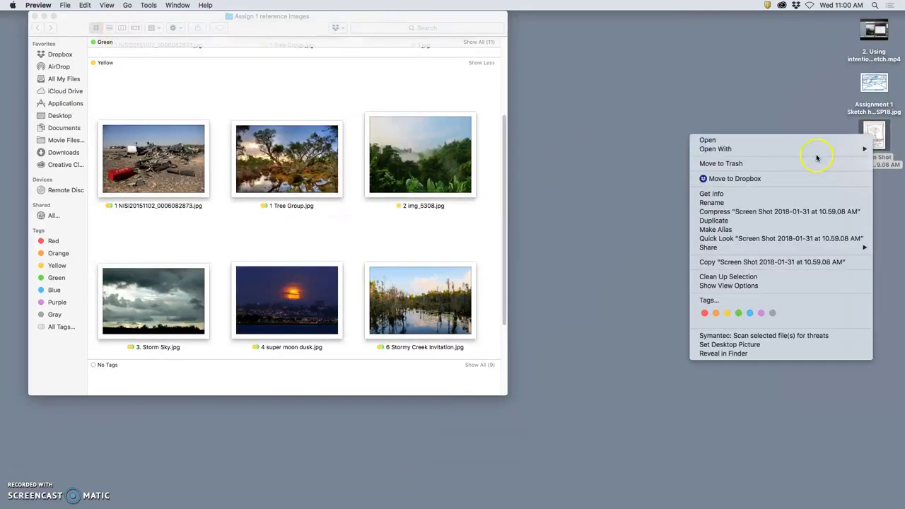
pyautogui.moveTo(791, 150)
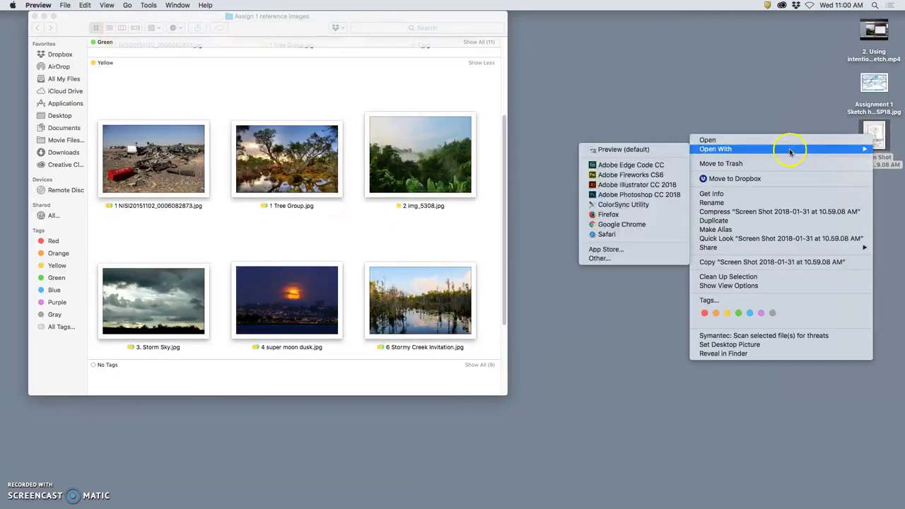
pyautogui.click(644, 195)
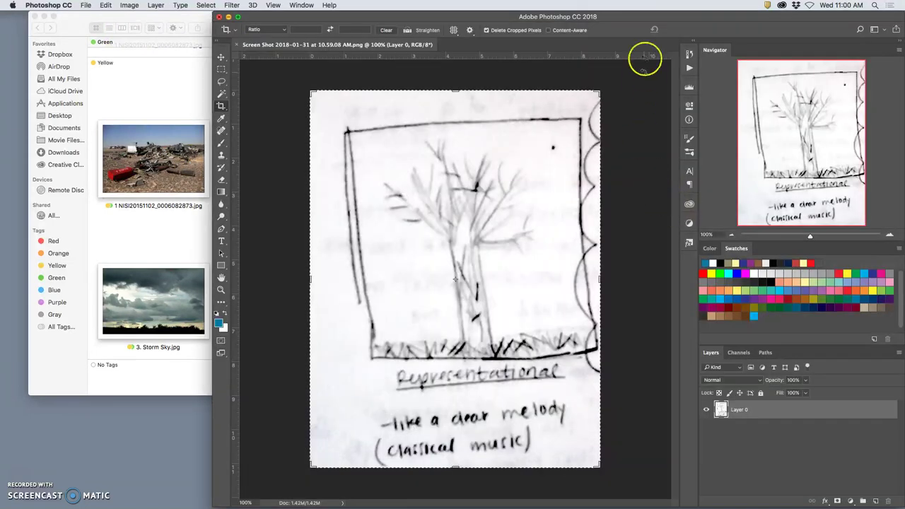
pyautogui.moveTo(652, 20); pyautogui.dragTo(501, 20)
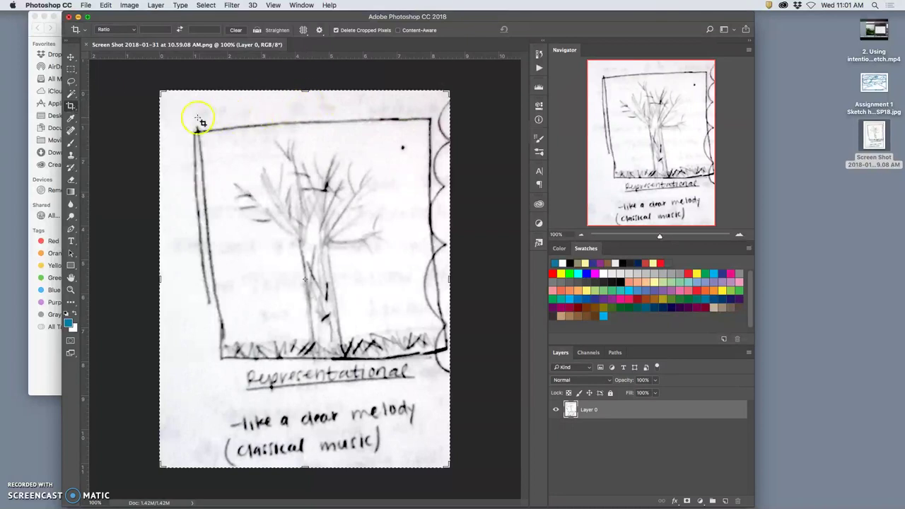
# Crop the image tightly to the drawn tree frame, rotating it slightly to straighten the sketch
pyautogui.moveTo(186, 118); pyautogui.dragTo(403, 288)
pyautogui.moveTo(407, 327); pyautogui.dragTo(448, 353)
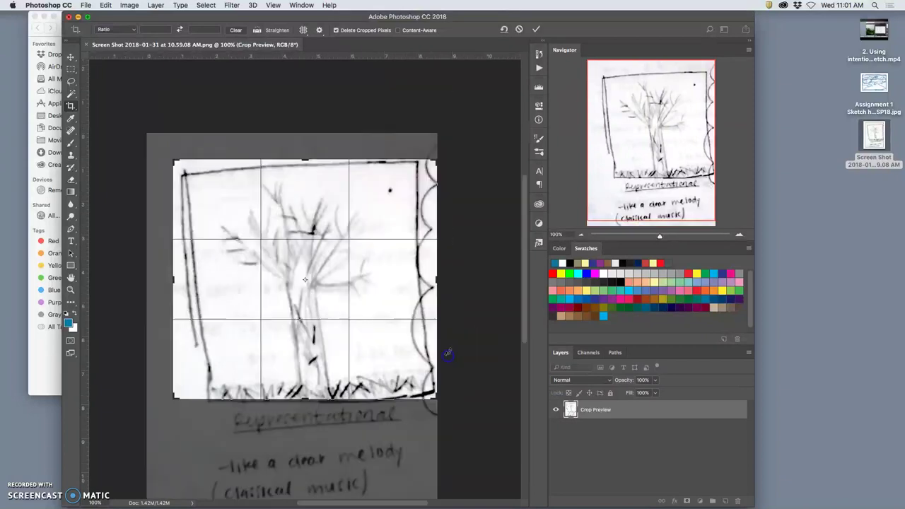
pyautogui.moveTo(443, 159)
pyautogui.mouseDown()
pyautogui.moveTo(438, 150)
pyautogui.moveTo(450, 167)
pyautogui.mouseUp()
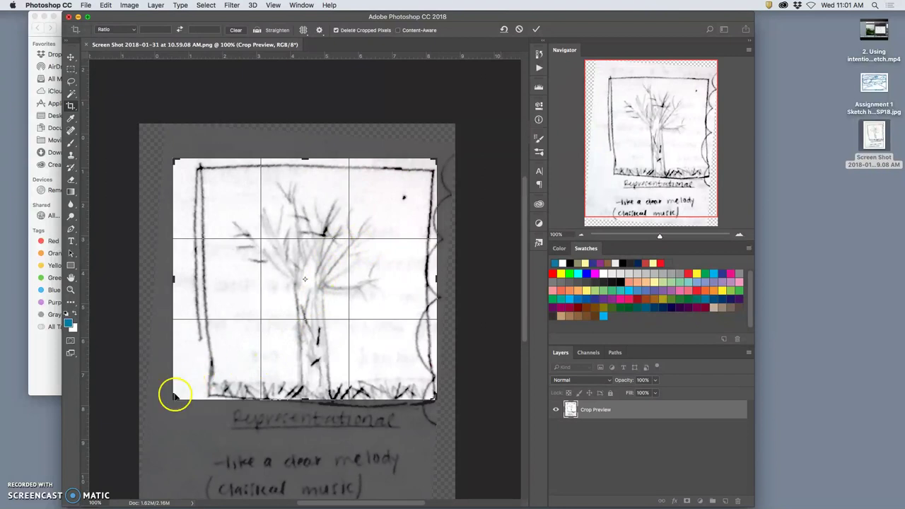
pyautogui.moveTo(175, 397); pyautogui.dragTo(186, 400)
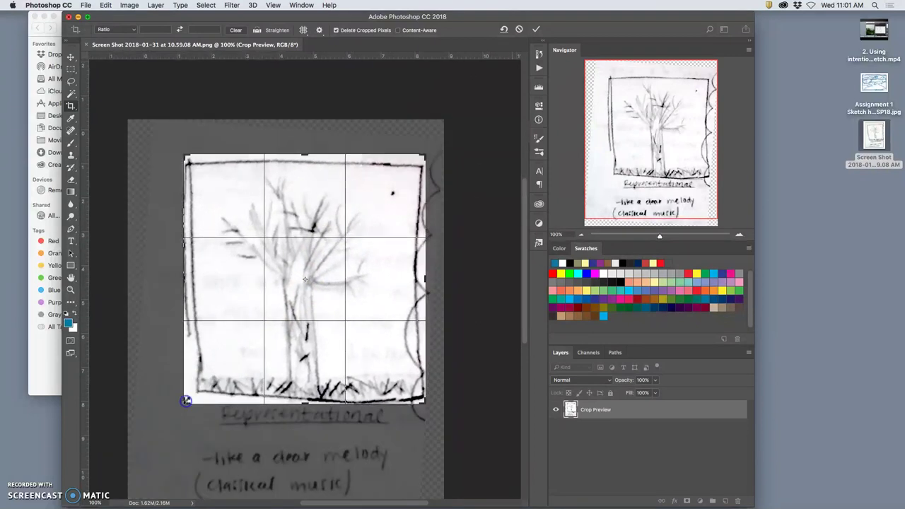
pyautogui.doubleClick(281, 337)
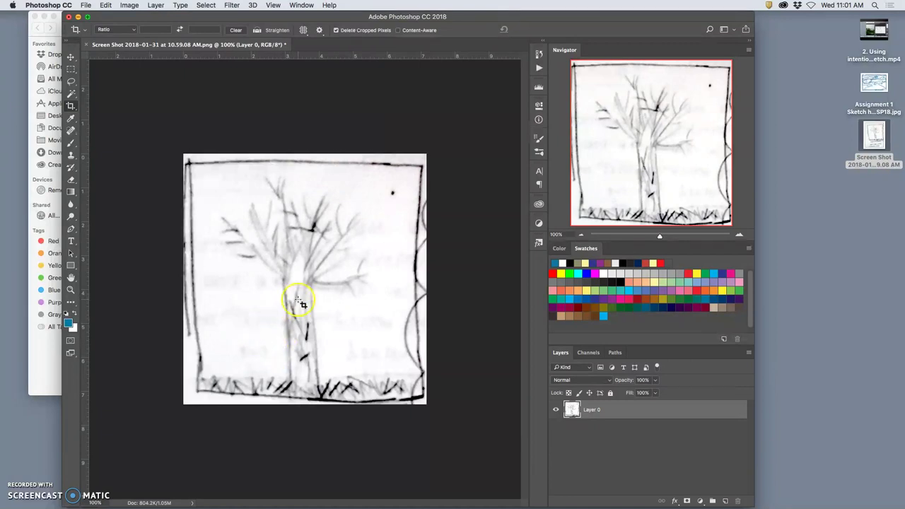
# Distort the whole sketch, pulling its lower-left corner outward and adjusting both right corners upward to square up the frame
pyautogui.press('super+a')
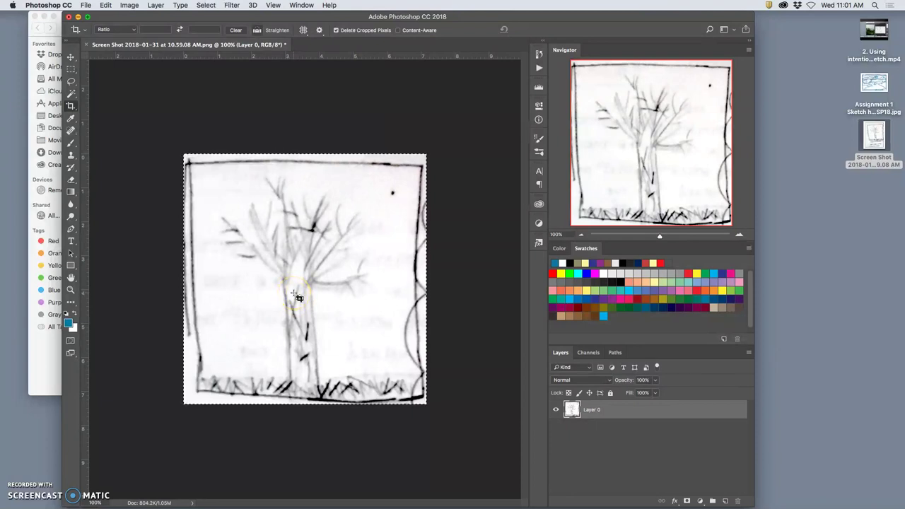
pyautogui.press('super+t')
pyautogui.rightClick(298, 294)
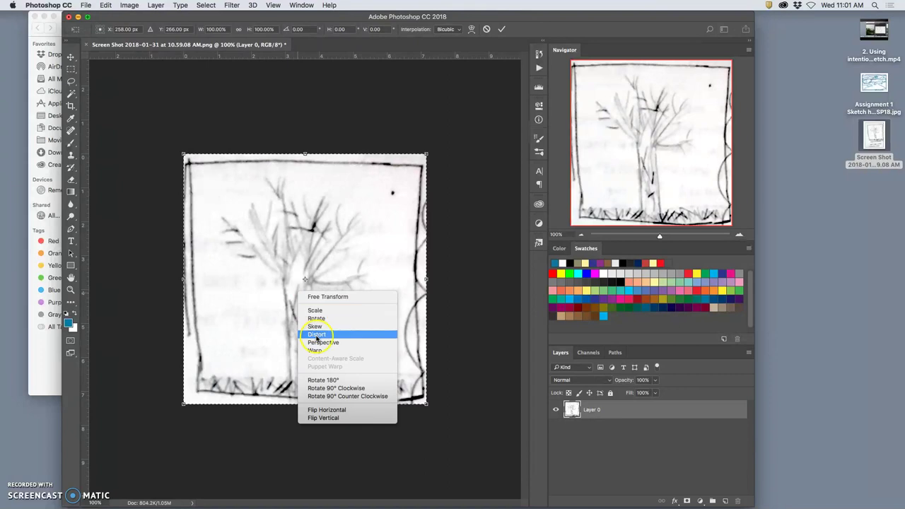
pyautogui.click(316, 334)
pyautogui.moveTo(183, 403); pyautogui.dragTo(172, 414)
pyautogui.moveTo(427, 153); pyautogui.dragTo(426, 147)
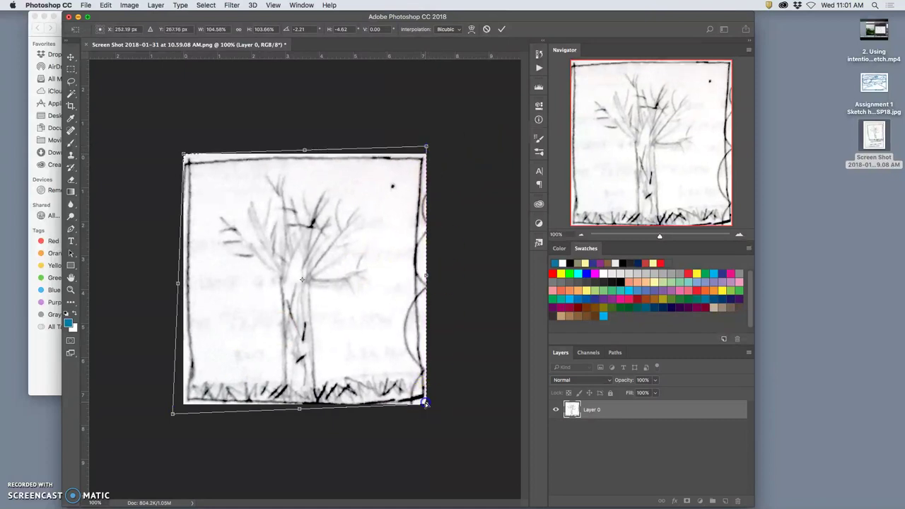
pyautogui.moveTo(426, 401); pyautogui.dragTo(426, 401)
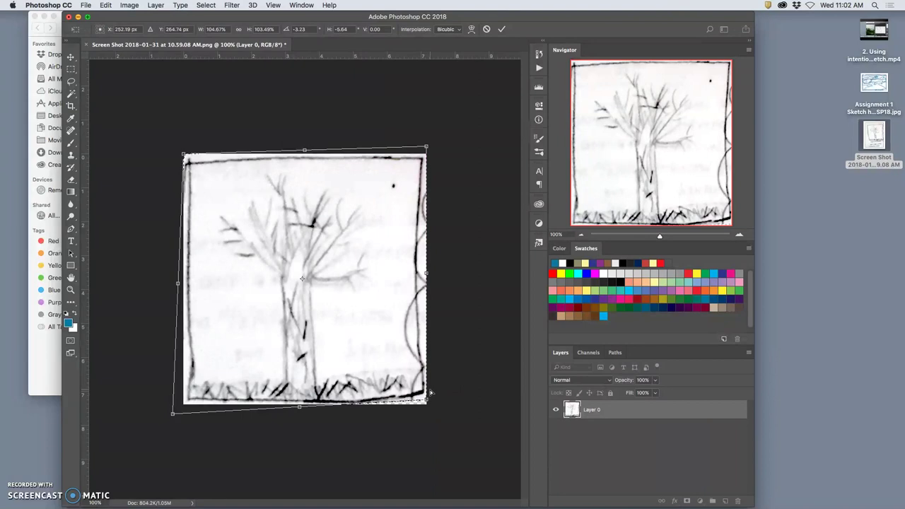
pyautogui.press('Escape')
pyautogui.press('c')
pyautogui.moveTo(433, 393); pyautogui.dragTo(422, 195)
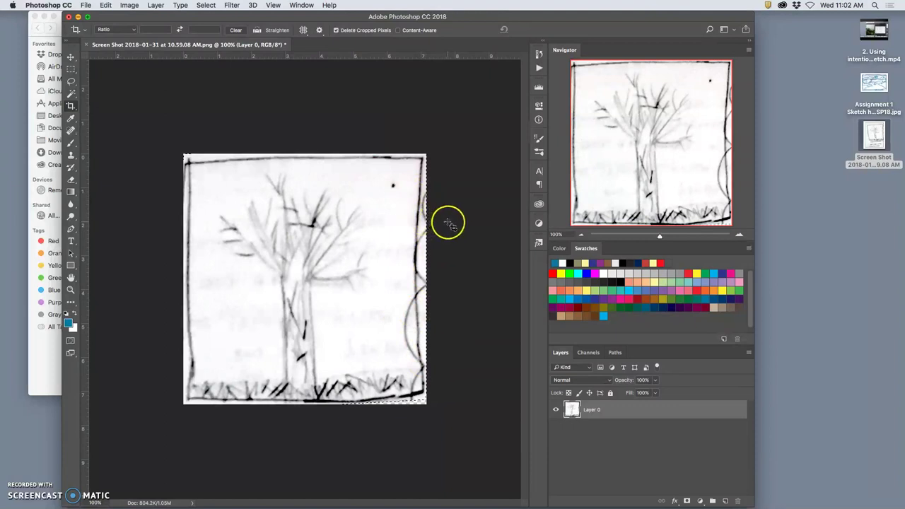
pyautogui.moveTo(449, 224); pyautogui.dragTo(447, 222)
pyautogui.doubleClick(203, 182)
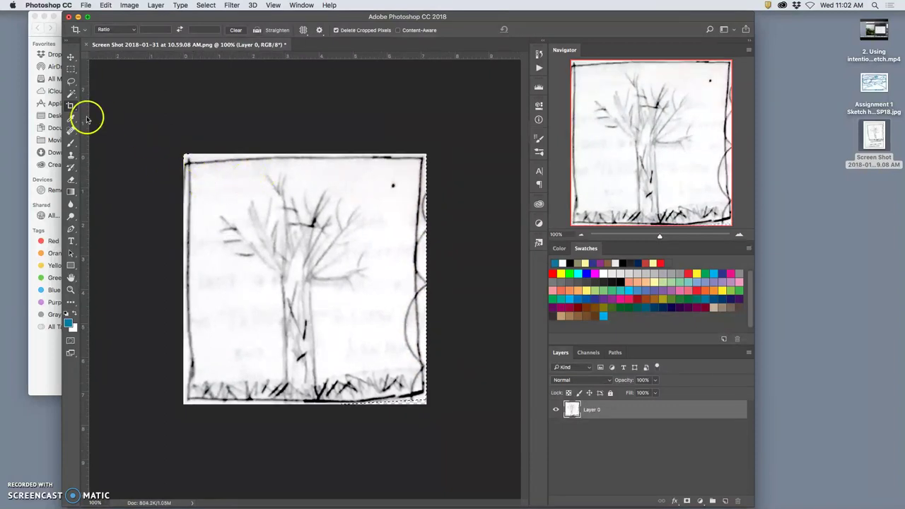
# Switch to the Lasso tool and clear the selection around the sketch
pyautogui.click(71, 81)
pyautogui.moveTo(280, 276); pyautogui.dragTo(280, 276)
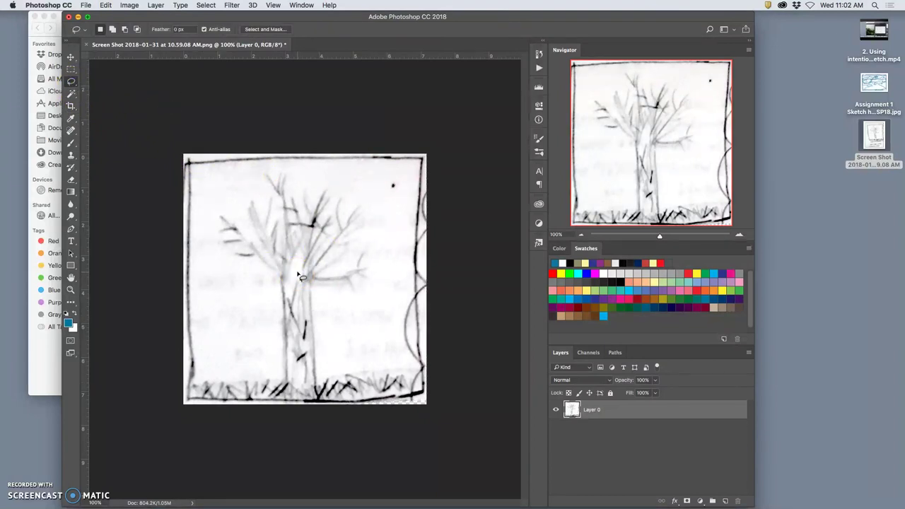
pyautogui.moveTo(305, 277)
pyautogui.mouseDown()
pyautogui.moveTo(259, 310)
pyautogui.moveTo(264, 240)
pyautogui.moveTo(341, 257)
pyautogui.moveTo(338, 316)
pyautogui.moveTo(254, 292)
pyautogui.moveTo(301, 303)
pyautogui.mouseUp()
# Resample the image to 350 pixels/inch, entering 14 inches for the width and finally 14 inches for the height
pyautogui.click(130, 5)
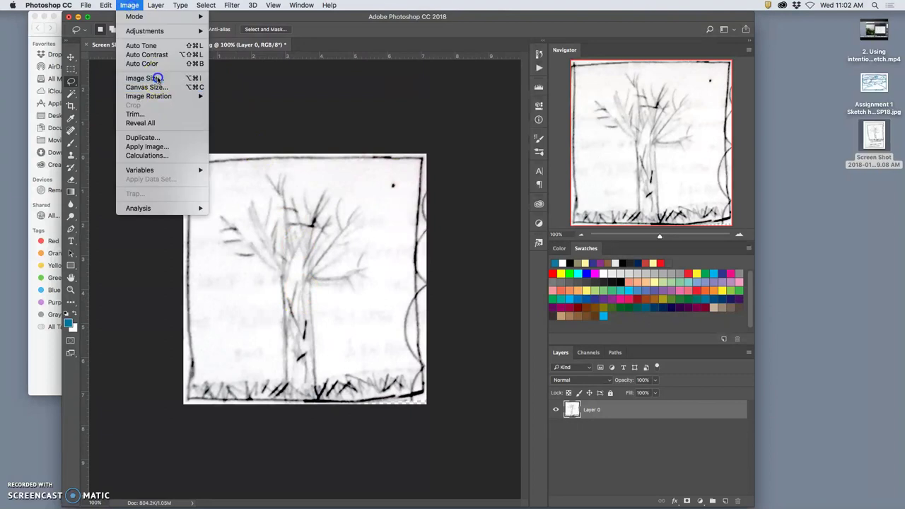
pyautogui.click(157, 78)
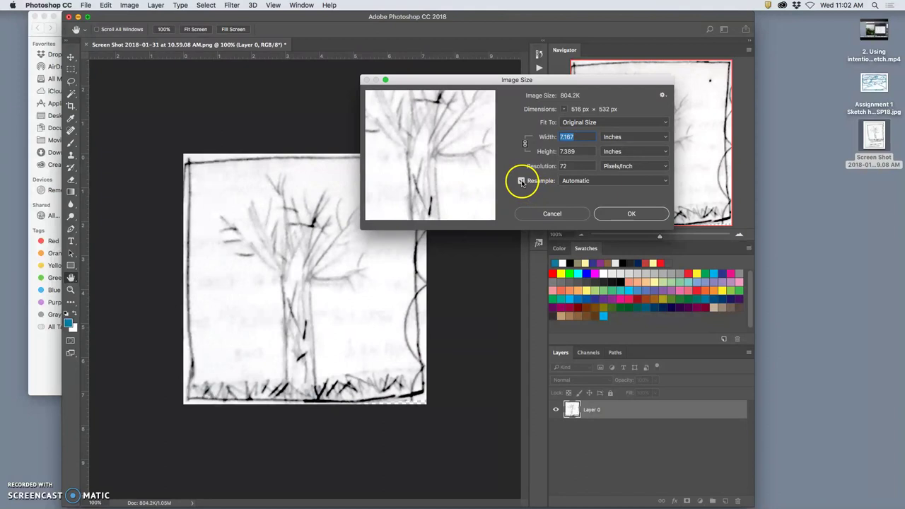
pyautogui.click(564, 166)
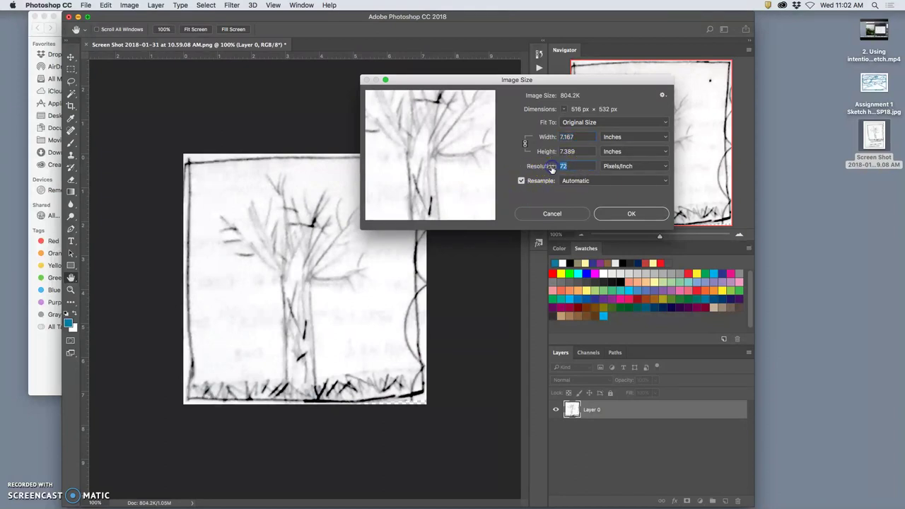
pyautogui.write('350')
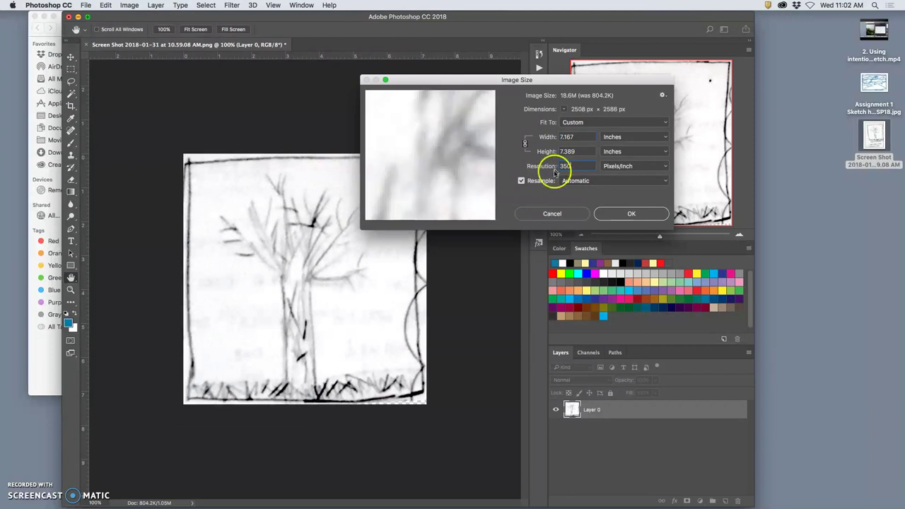
pyautogui.click(553, 137)
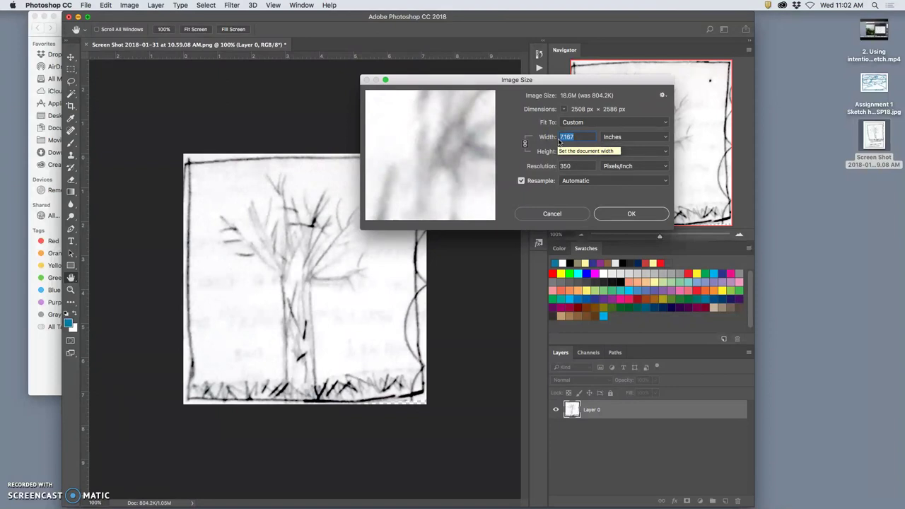
pyautogui.write('14')
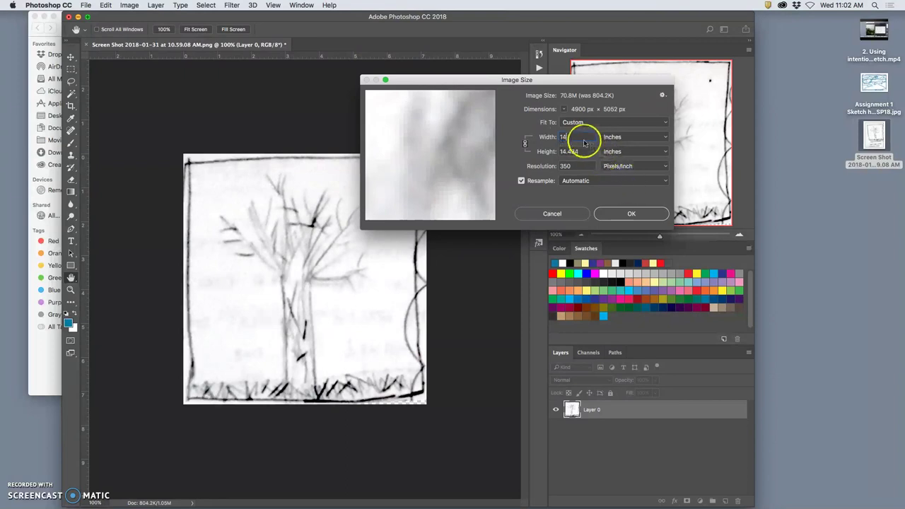
pyautogui.press('Tab')
pyautogui.write('14')
pyautogui.click(644, 217)
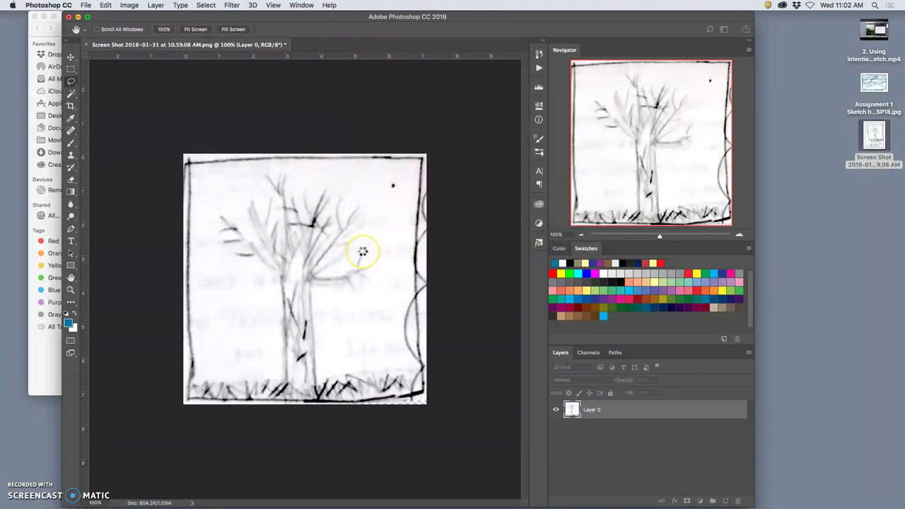
# Show the whole resized sketch and move the Photoshop window aside to uncover the reference images folder
pyautogui.press('super+1')
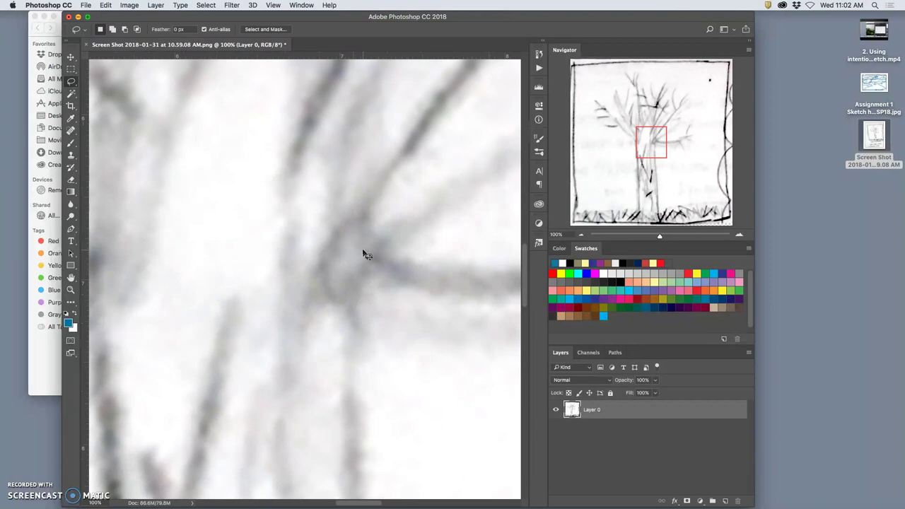
pyautogui.scroll(-8, 363, 255)
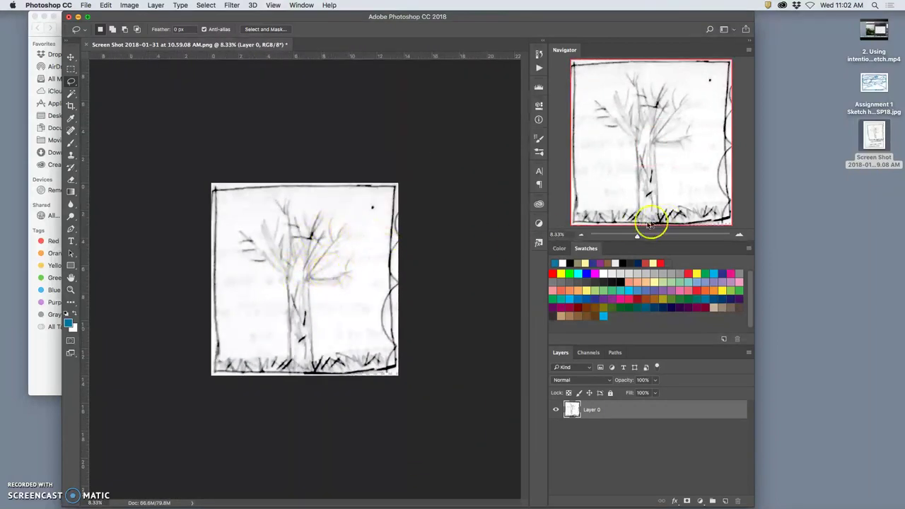
pyautogui.moveTo(213, 17); pyautogui.dragTo(382, 22)
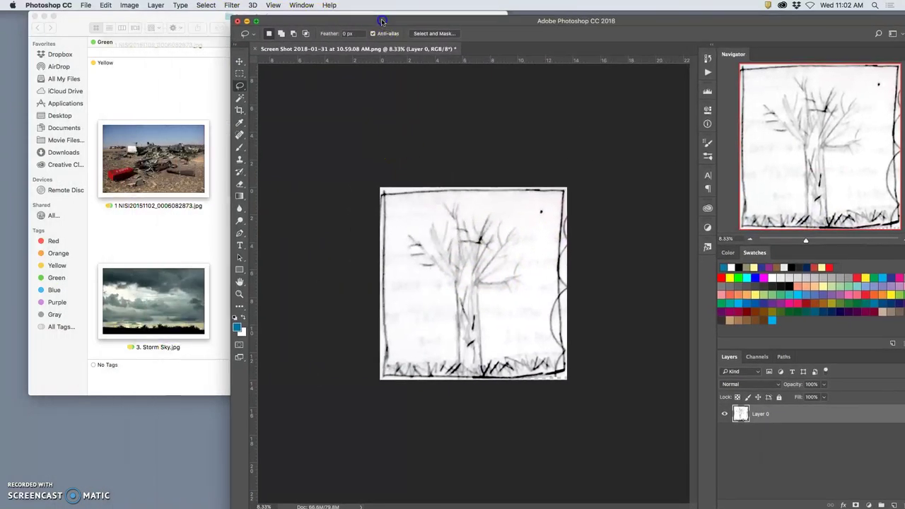
# Bring the 1 Tree Group.jpg reference image from the folder into the resized sketch document
pyautogui.click(209, 104)
pyautogui.click(297, 167)
pyautogui.moveTo(297, 166); pyautogui.dragTo(526, 269)
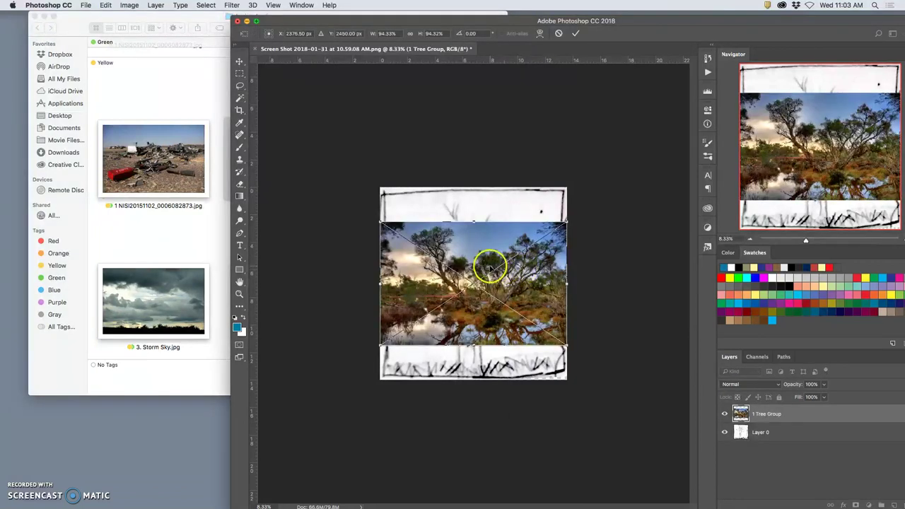
# Examine the detail of the placed tree image at close zoom and compare it with the sketch beneath
pyautogui.press('super+equal')
pyautogui.press('super+equal')
pyautogui.press('super+equal')
pyautogui.press('super+equal')
pyautogui.press('super+equal')
pyautogui.press('super+equal')
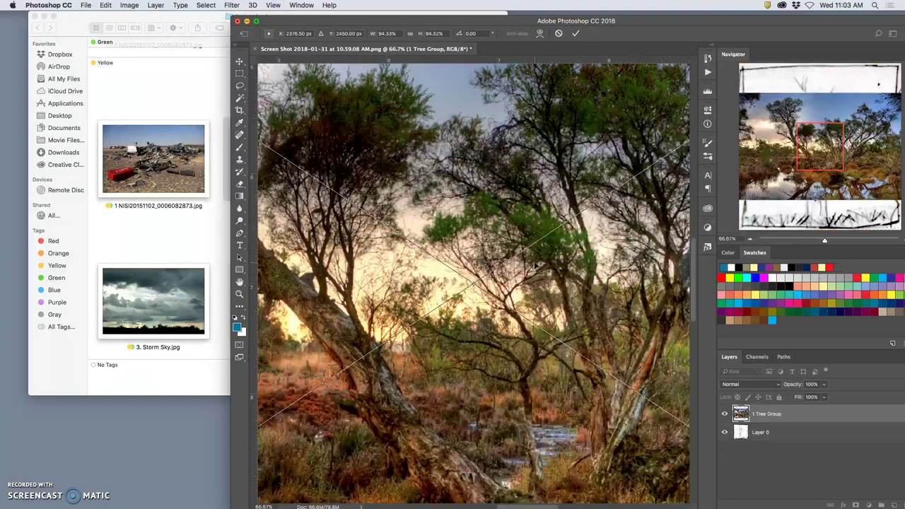
pyautogui.click(534, 261)
pyautogui.scroll(-15, 542, 263)
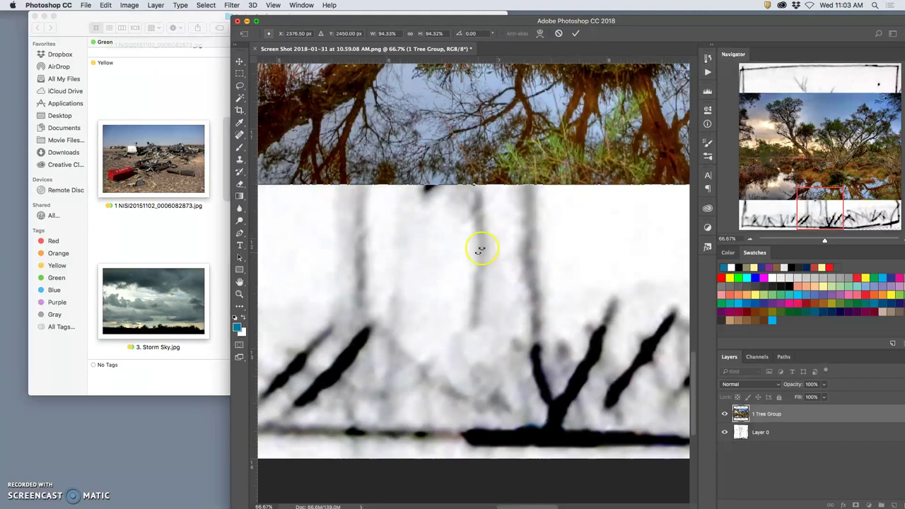
pyautogui.scroll(8, 501, 244)
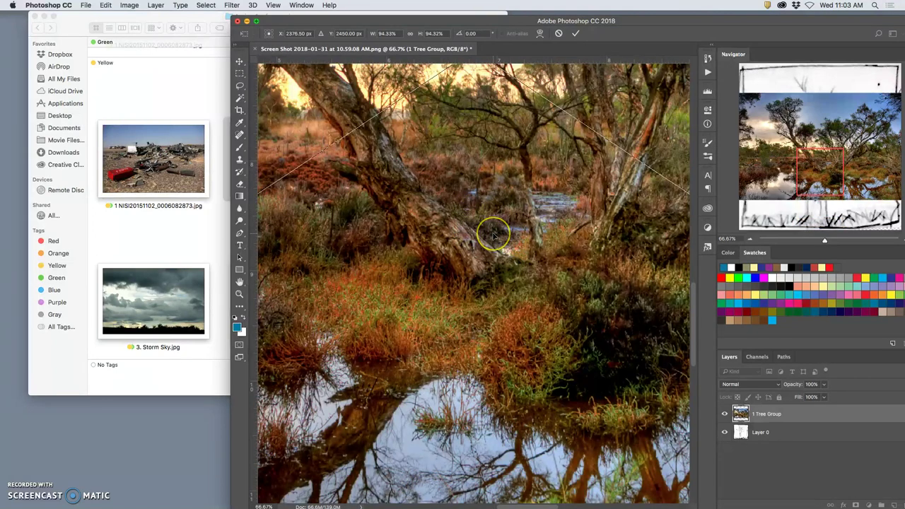
pyautogui.scroll(-4, 493, 236)
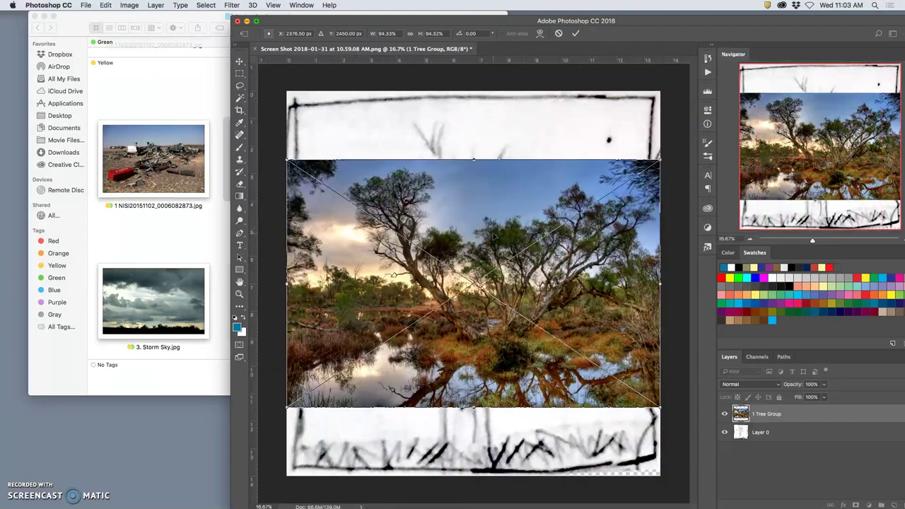
# Commit the tree image's placement and return to the Lasso tool
pyautogui.press('Return')
pyautogui.press('l')
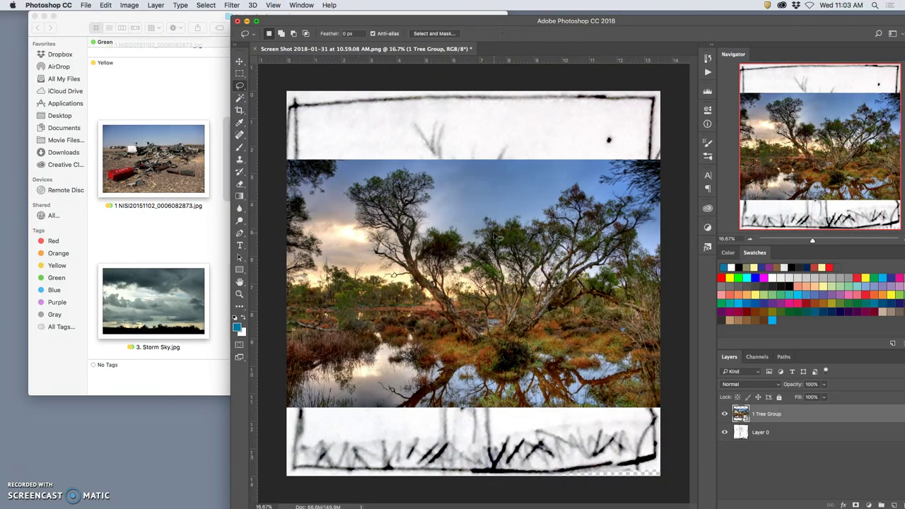
# Uncover the desktop and open Assignment 1 Sketch horiz SP18.jpg with Adobe Photoshop CC 2018
pyautogui.click(247, 22)
pyautogui.click(875, 85)
pyautogui.rightClick(875, 86)
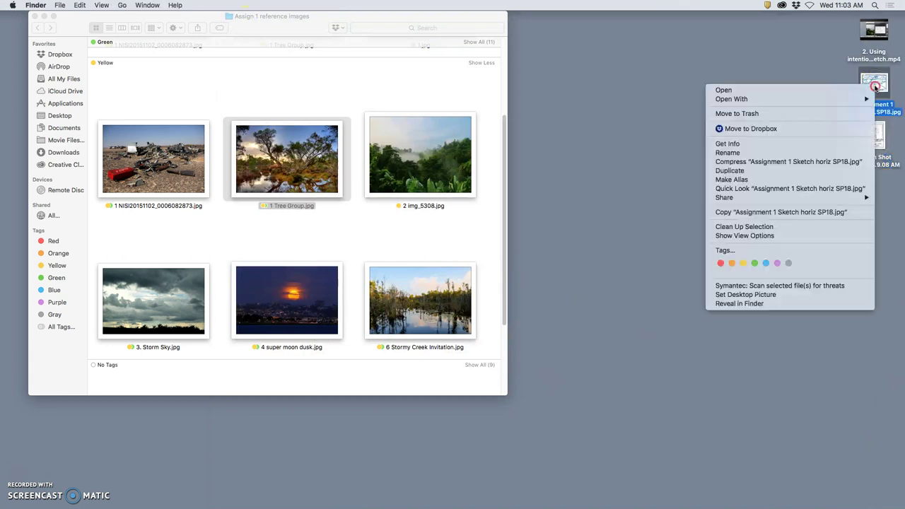
pyautogui.moveTo(843, 100)
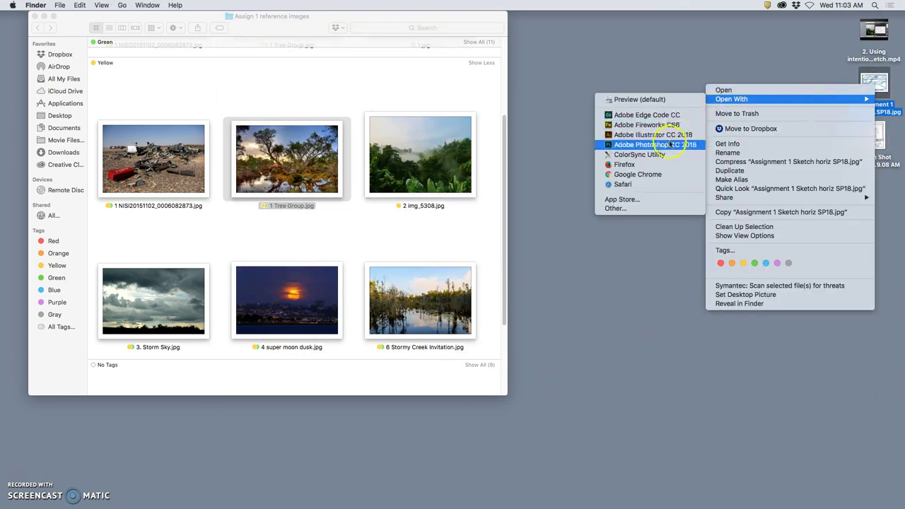
pyautogui.click(673, 146)
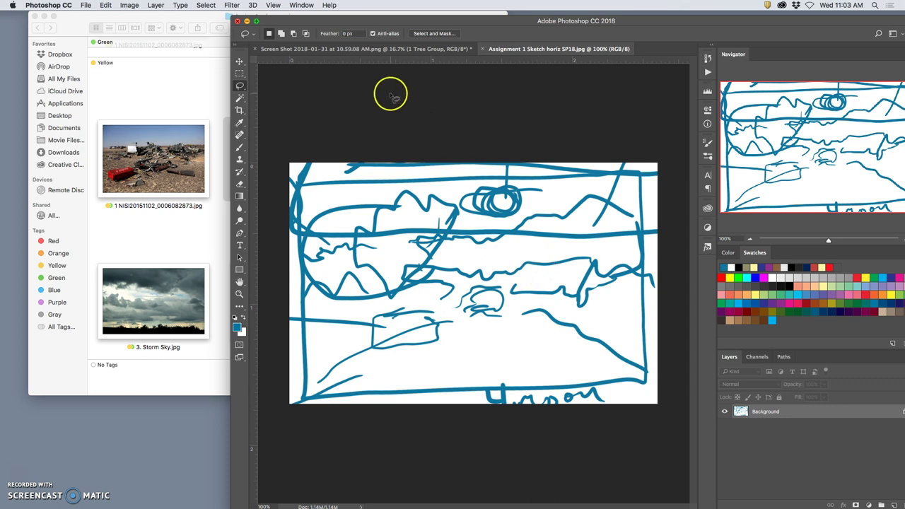
# Resample the horizontal sketch to a width of 14 inches at 350 pixels/inch
pyautogui.click(136, 6)
pyautogui.click(142, 80)
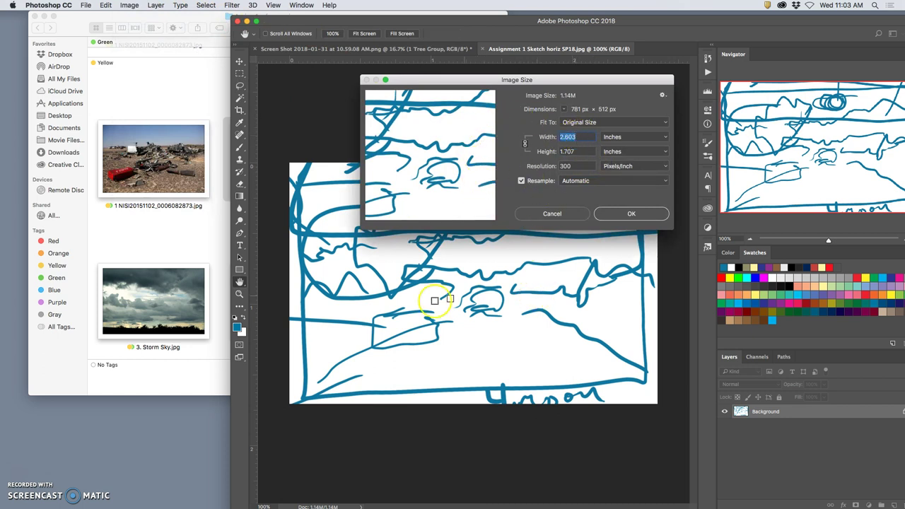
pyautogui.write('14')
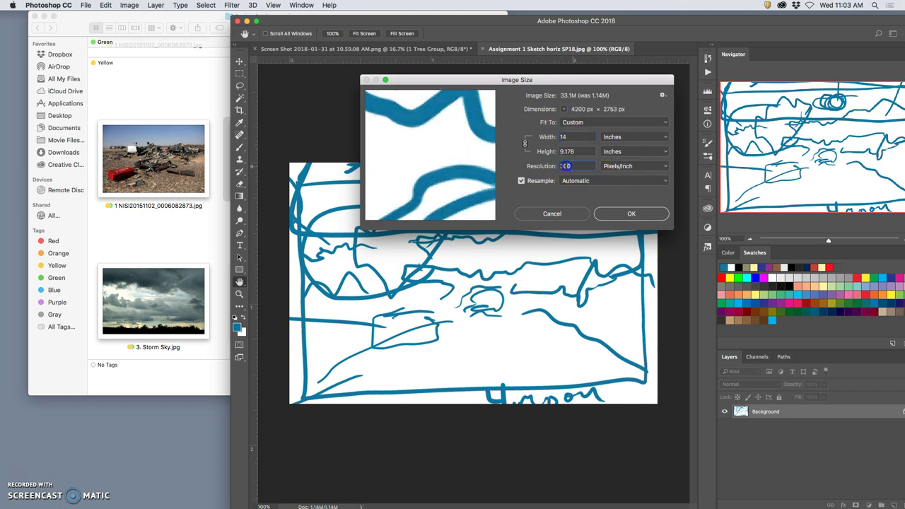
pyautogui.write('5')
pyautogui.click(633, 213)
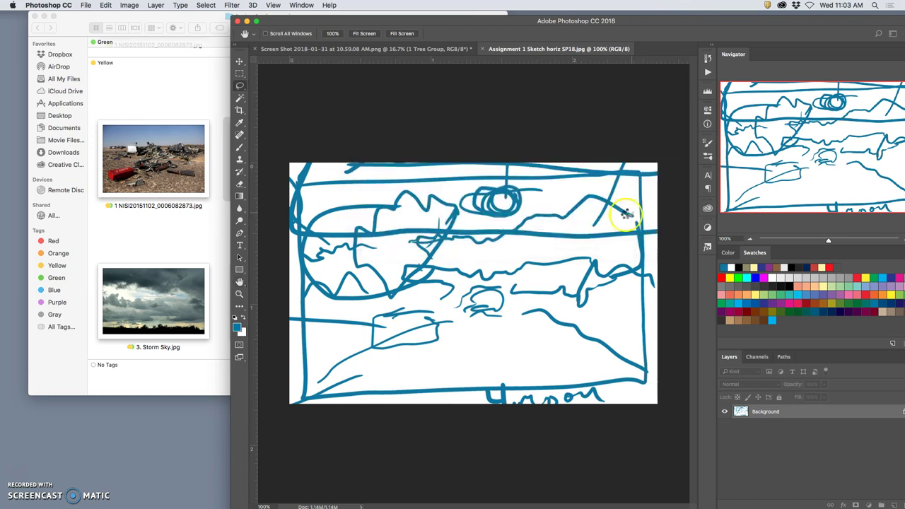
# Examine the line edges of the resampled sketch at close zoom and return to a view of the whole image
pyautogui.press('l')
pyautogui.scroll(5, 506, 256)
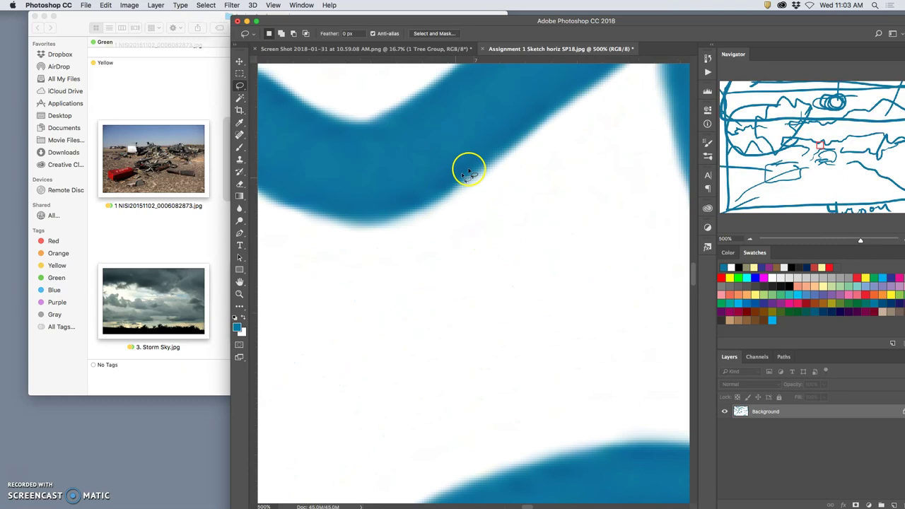
pyautogui.press('super+minus')
pyautogui.press('super+minus')
pyautogui.press('super+minus')
pyautogui.press('super+minus')
pyautogui.press('super+minus')
pyautogui.press('super+minus')
pyautogui.press('super+minus')
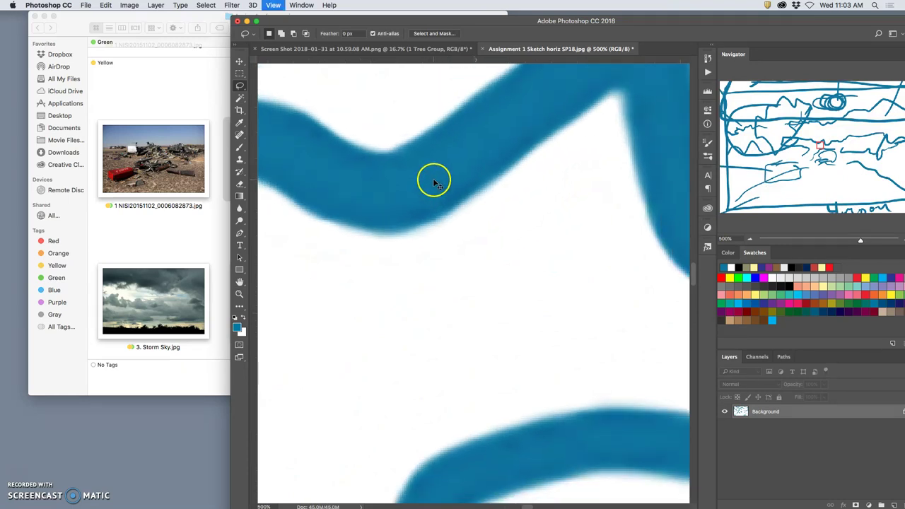
pyautogui.press('super+minus')
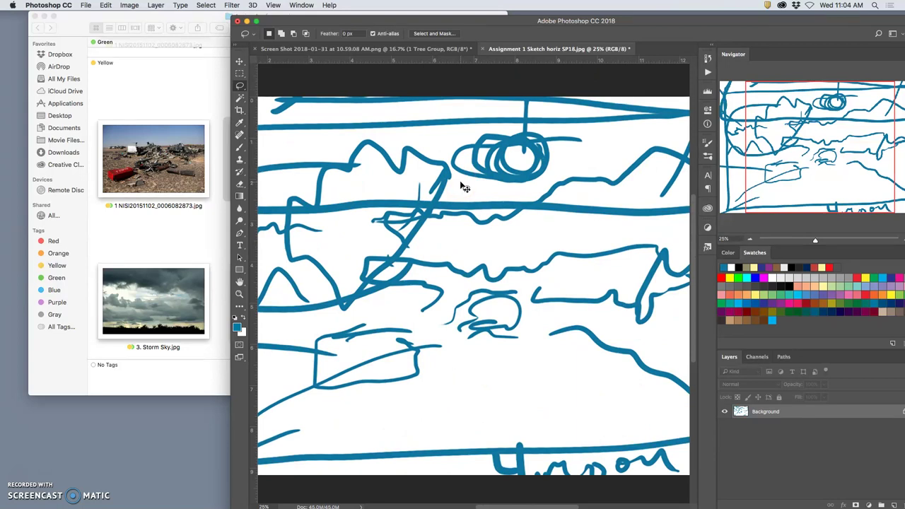
pyautogui.press('super+minus')
pyautogui.press('super+minus')
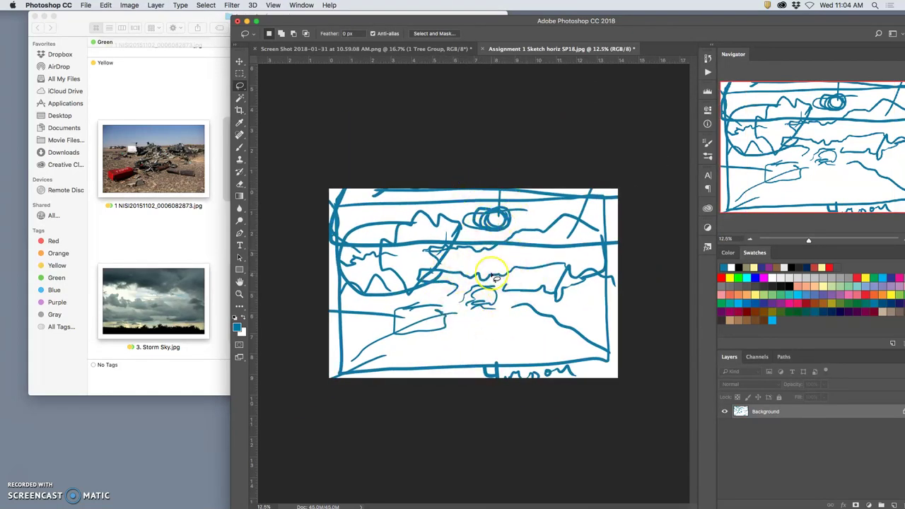
# Distort the whole horizontal sketch, adjusting its corners so the drawn frame lines up with the canvas edges, and clear the selection
pyautogui.press('super+t')
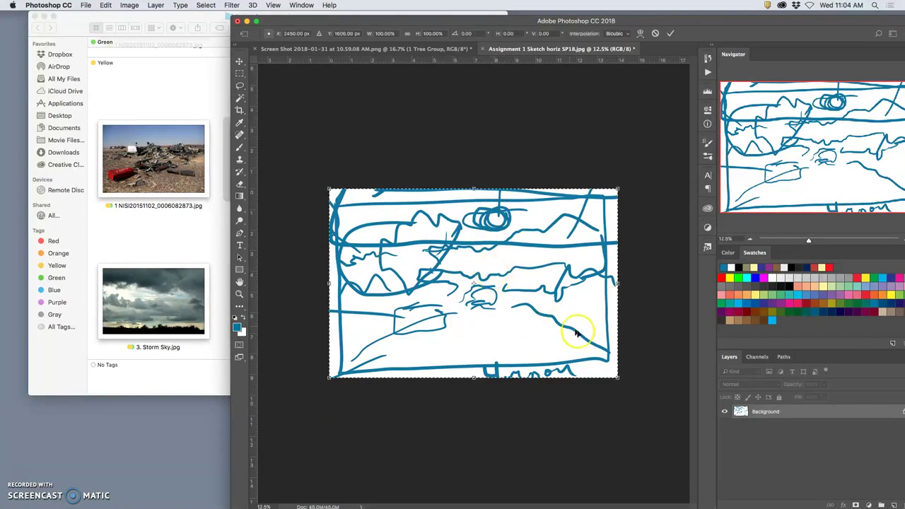
pyautogui.rightClick(610, 364)
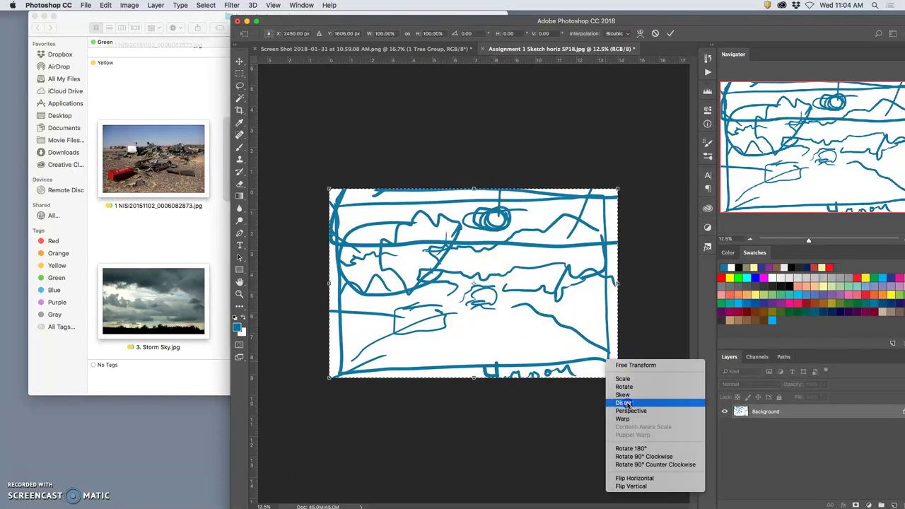
pyautogui.click(616, 365)
pyautogui.moveTo(612, 363); pyautogui.dragTo(618, 373)
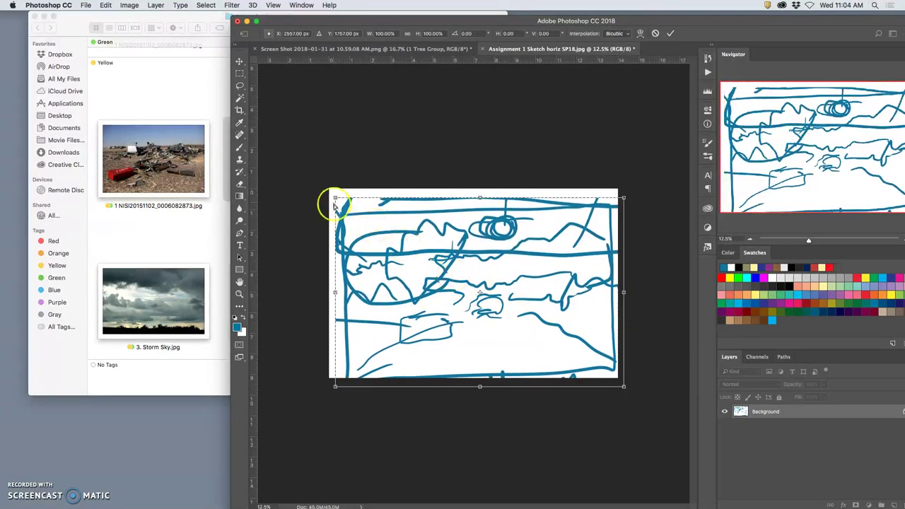
pyautogui.moveTo(337, 199); pyautogui.dragTo(330, 191)
pyautogui.moveTo(335, 386)
pyautogui.mouseDown()
pyautogui.moveTo(338, 370)
pyautogui.moveTo(322, 382)
pyautogui.mouseUp()
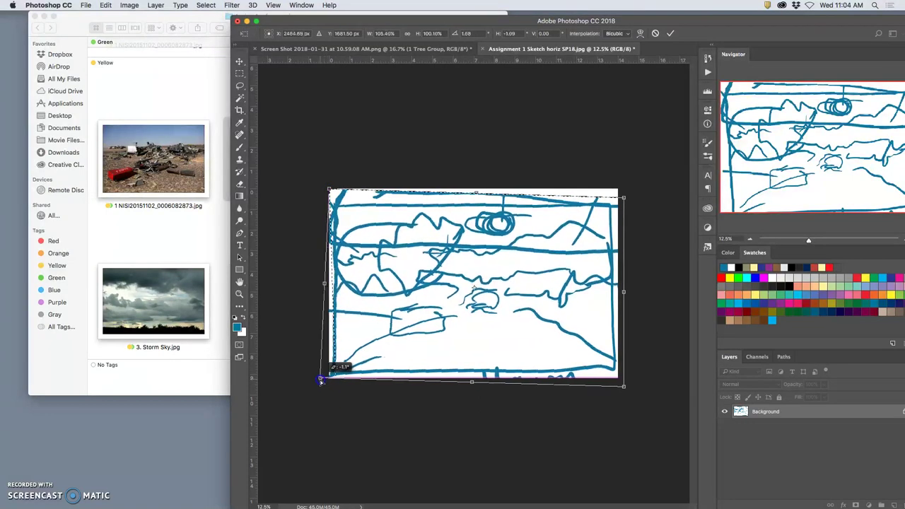
pyautogui.moveTo(622, 385); pyautogui.dragTo(625, 391)
pyautogui.click(621, 200)
pyautogui.moveTo(626, 199); pyautogui.dragTo(628, 189)
pyautogui.click(560, 241)
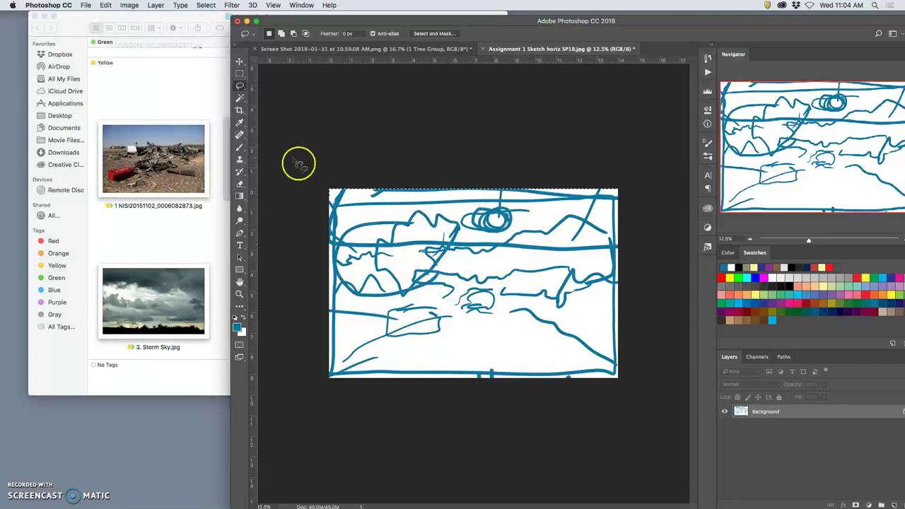
pyautogui.click(331, 126)
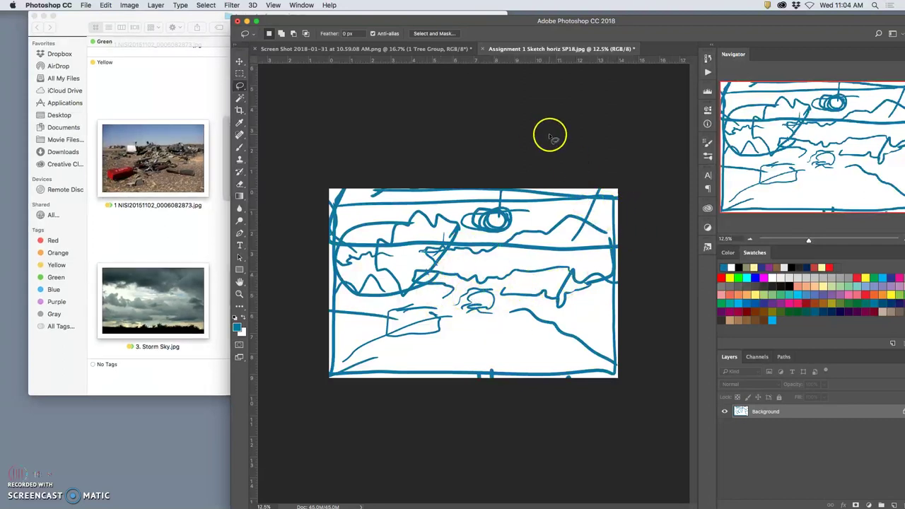
# Open the recent file Assignment 1 Sketch SP18.psd and return to the horizontal sketch document
pyautogui.press('F11')
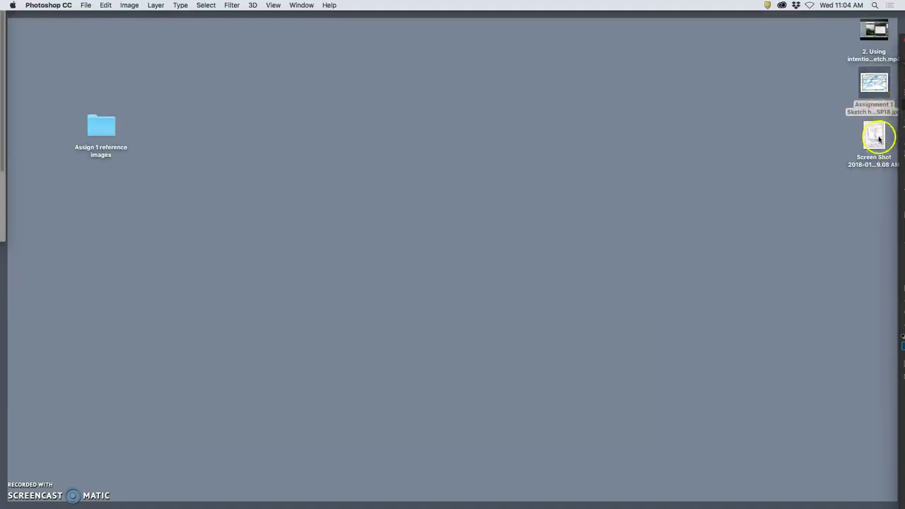
pyautogui.press('F11')
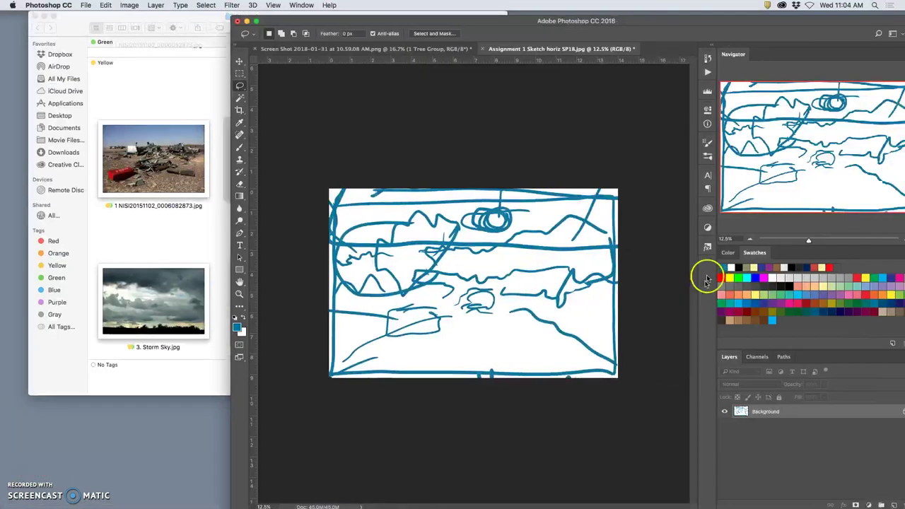
pyautogui.click(86, 5)
pyautogui.moveTo(97, 53)
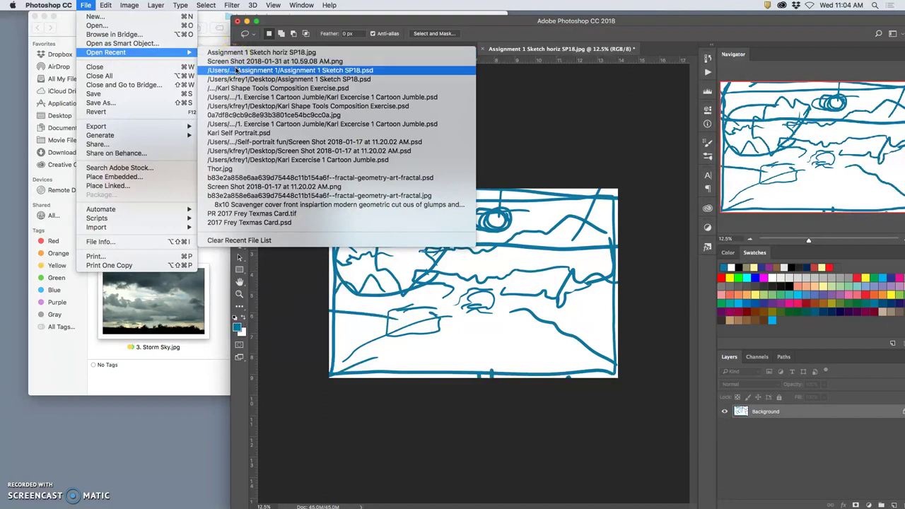
pyautogui.click(238, 71)
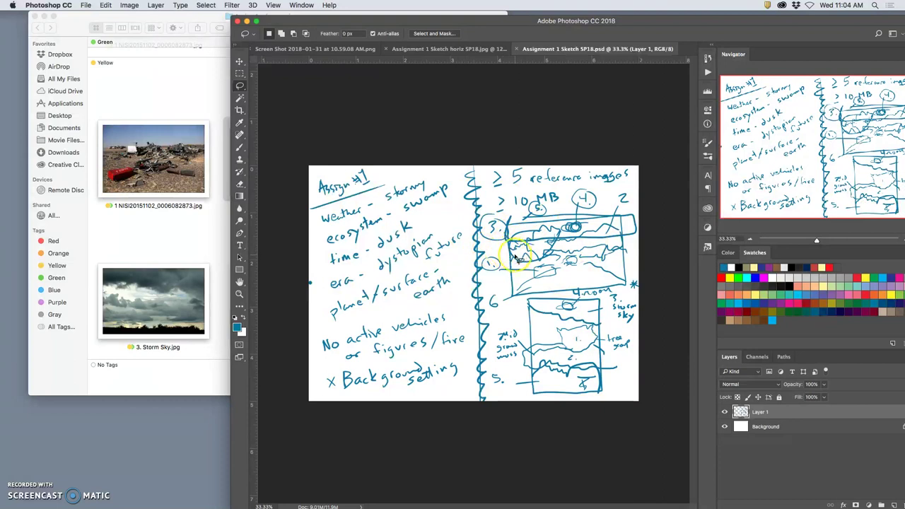
pyautogui.click(449, 49)
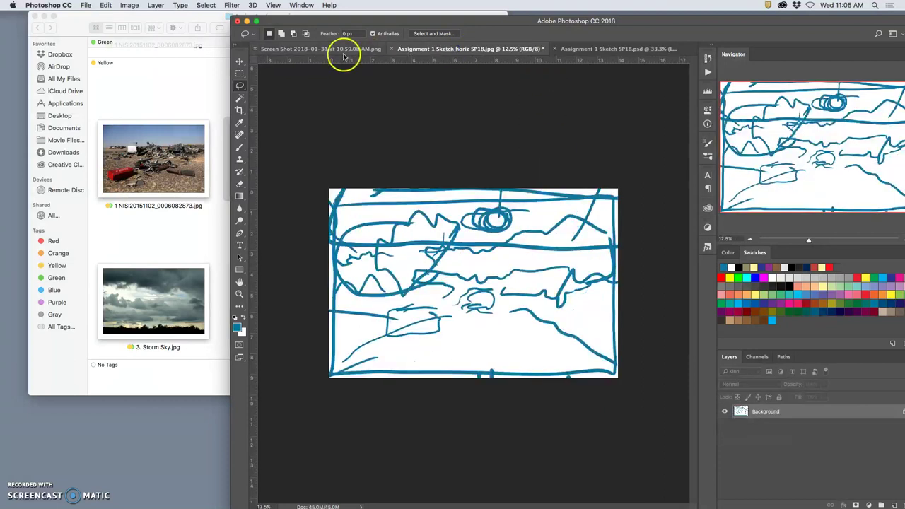
pyautogui.click(256, 49)
pyautogui.click(529, 175)
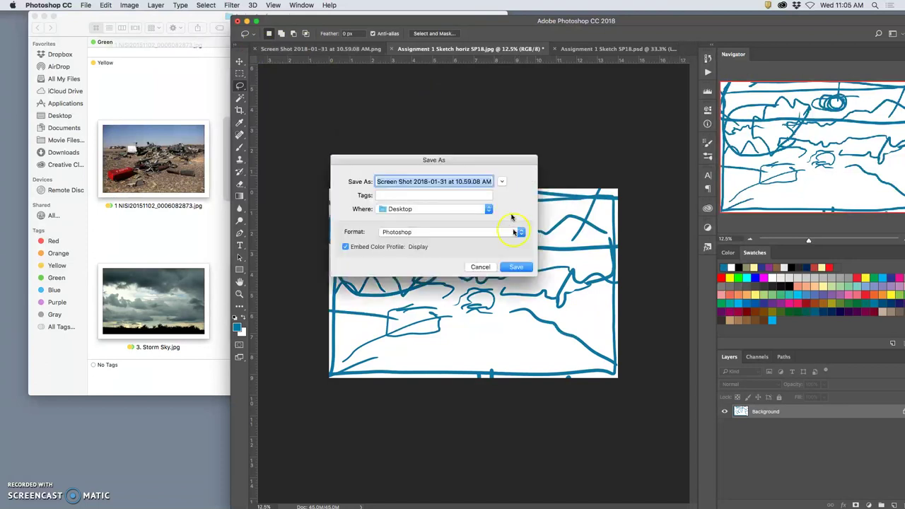
pyautogui.click(481, 267)
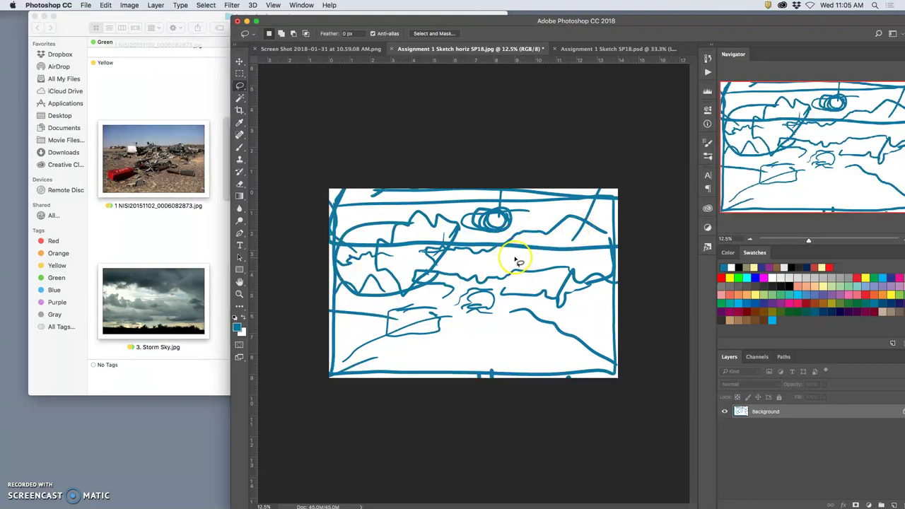
# Move the Photoshop window back so all its panels show, and duplicate the horizontal sketch's Background layer
pyautogui.moveTo(627, 23); pyautogui.dragTo(497, 3)
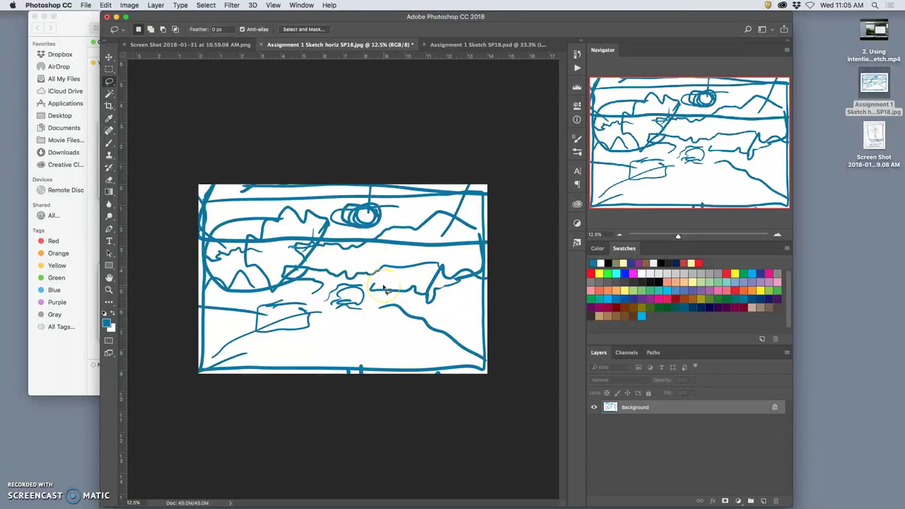
pyautogui.press('super+j')
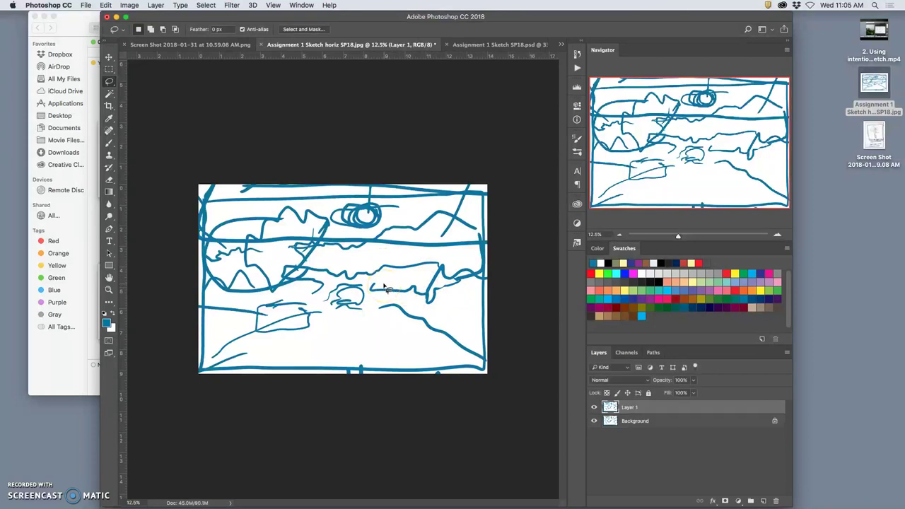